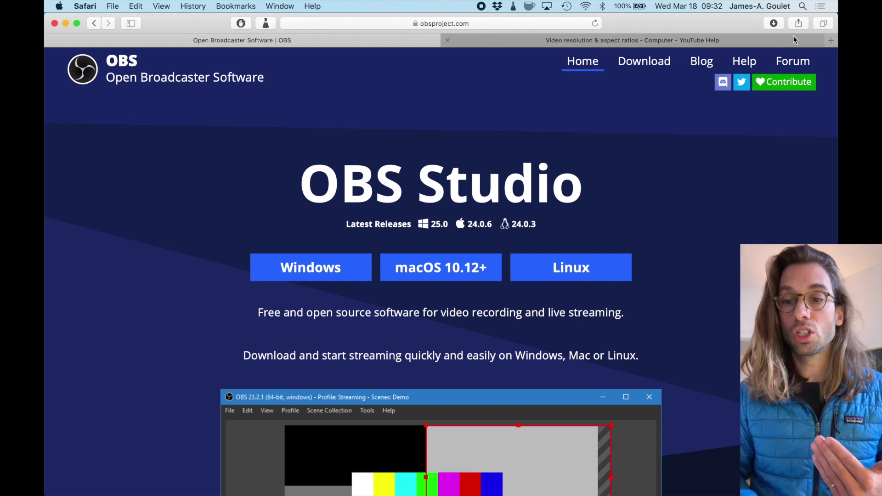
Check that Do Not Disturb is switched on in the macOS Notification Center, and close it.
left_click(820, 7)
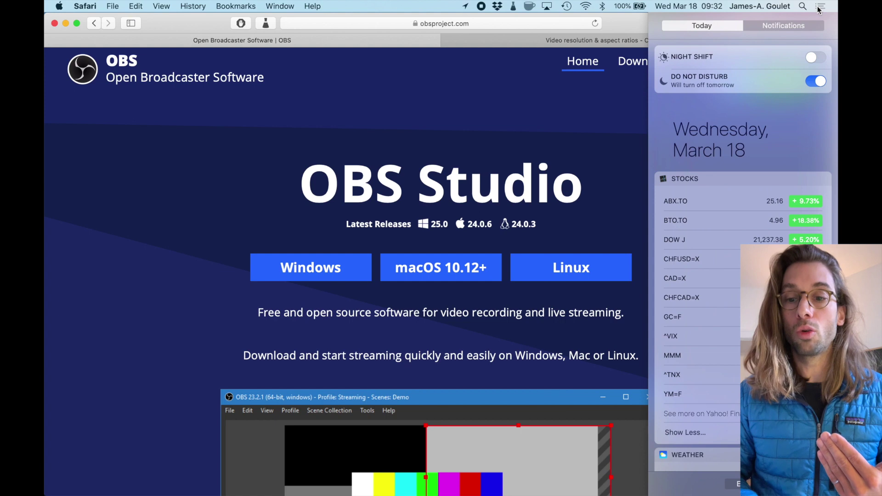
left_click(816, 81)
left_click(817, 82)
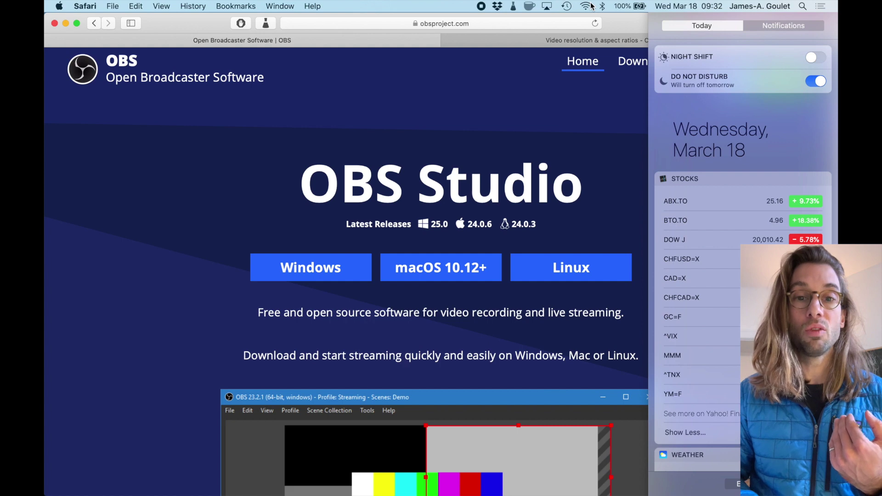
left_click(549, 120)
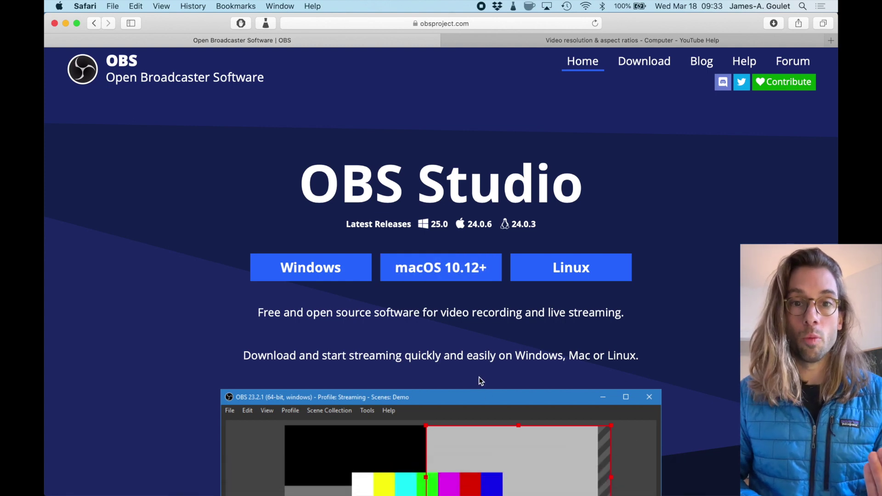
Check the Downloads folder for the OBS installer, and launch the OBS application.
left_click(642, 480)
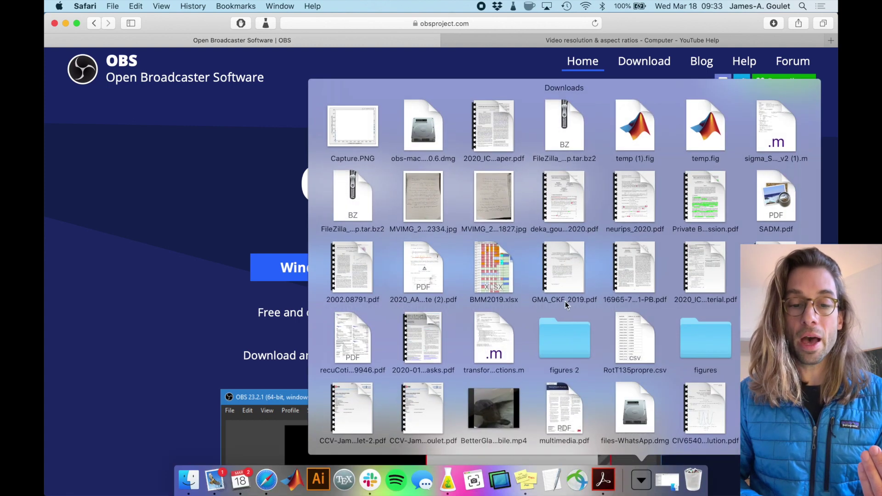
left_click(230, 166)
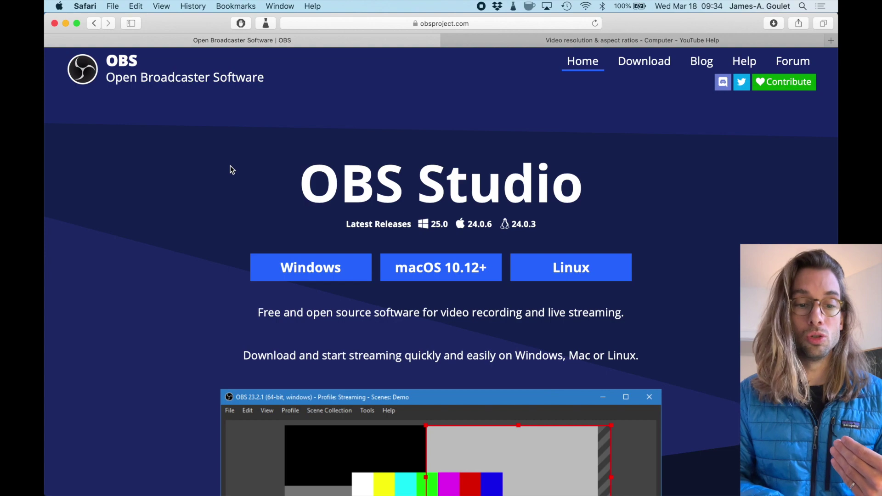
key("F4")
left_click(147, 298)
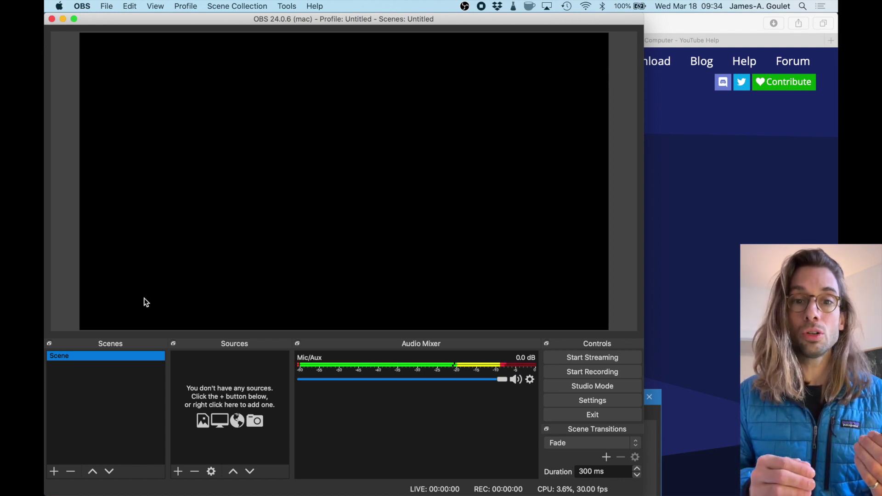
Switch to the YouTube Help page in Safari, highlight the recommended 1080p resolution, and return to OBS.
left_click(677, 40)
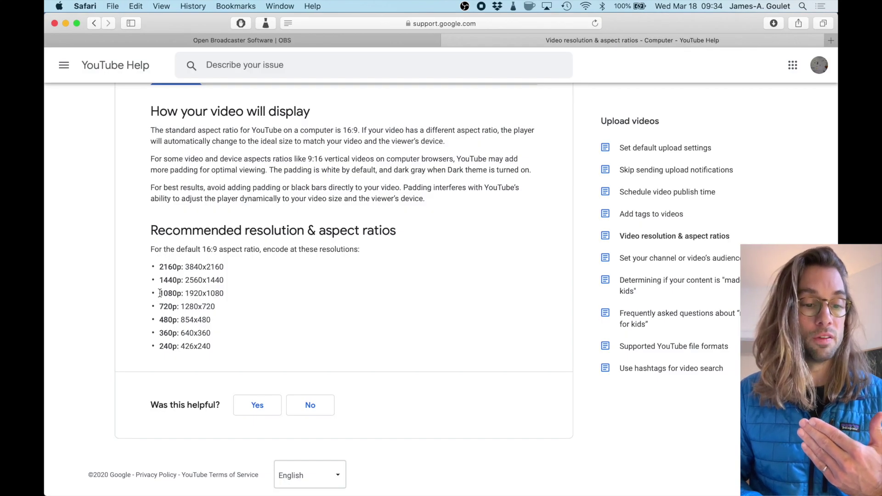
left_click_drag(158, 293, 228, 289)
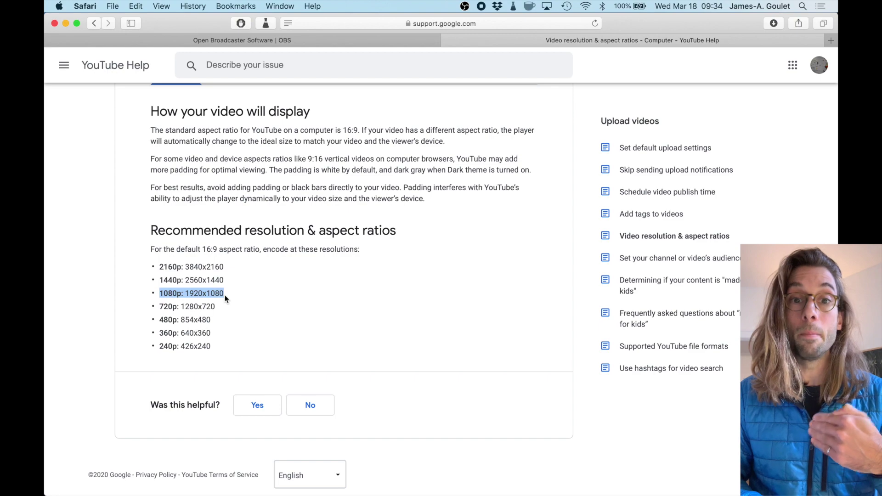
key("ctrl+Up")
left_click(193, 269)
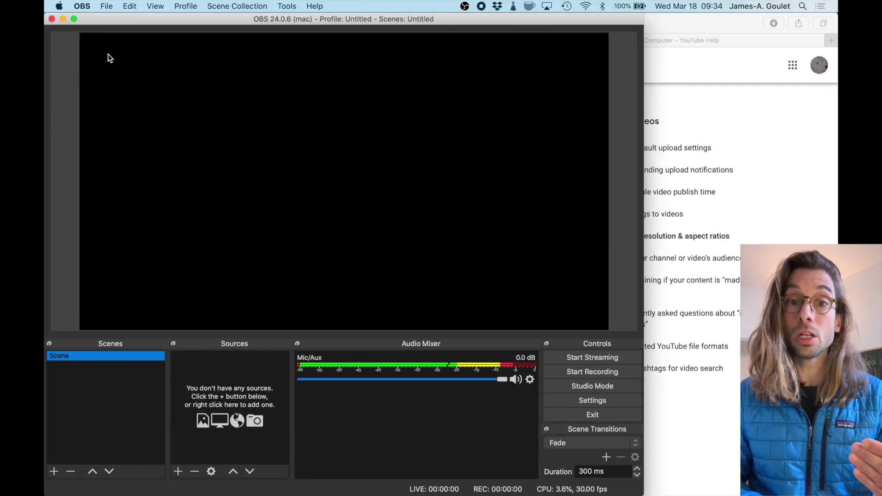
Choose mp4 as the recording format in the OBS output settings.
left_click(90, 9)
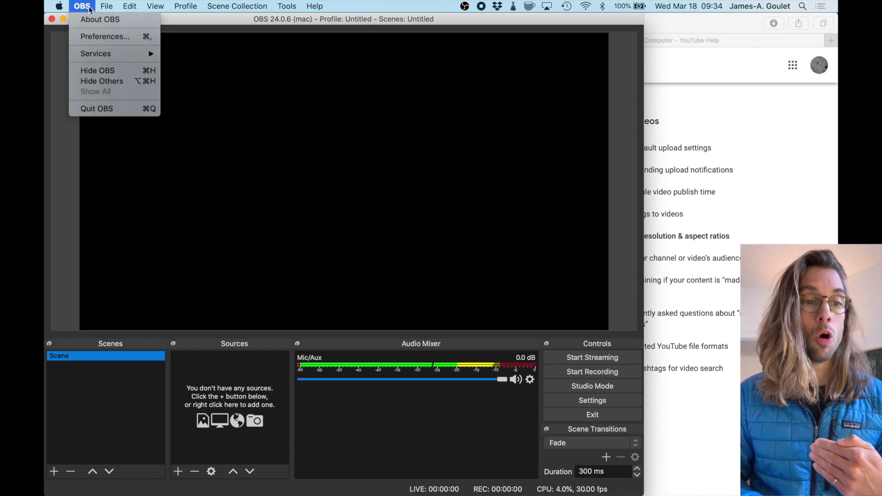
left_click(99, 39)
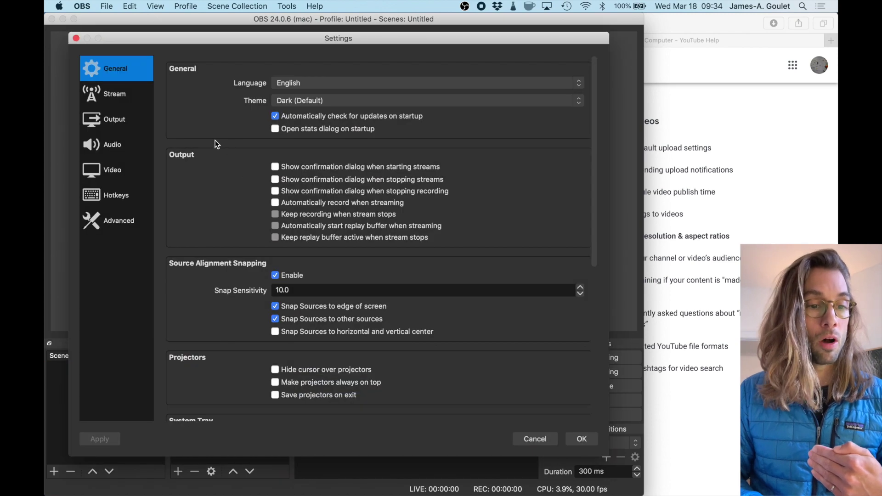
left_click(127, 117)
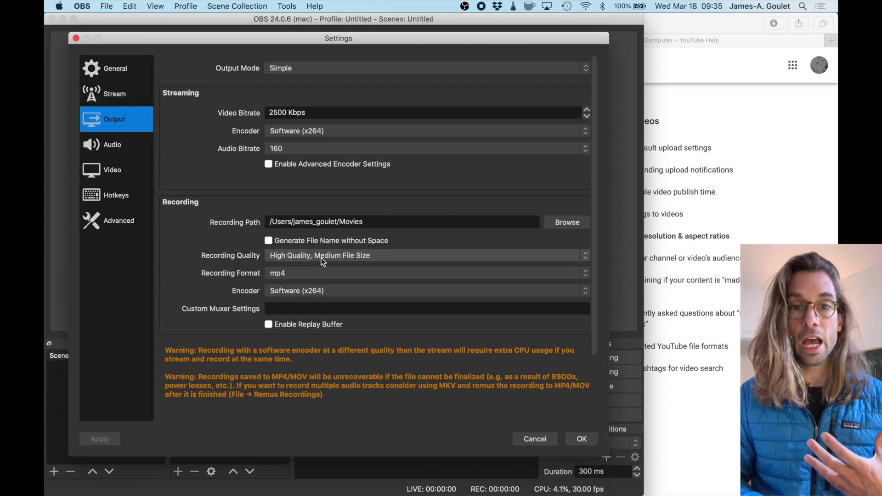
left_click(339, 280)
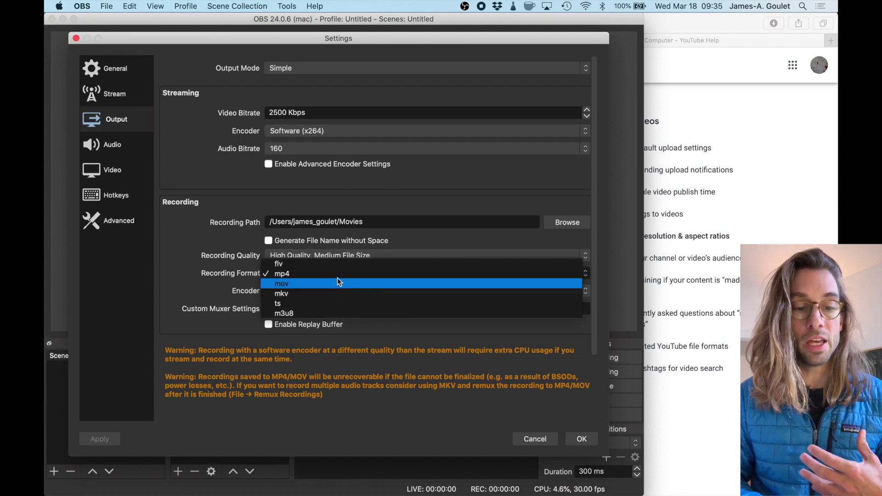
left_click(336, 274)
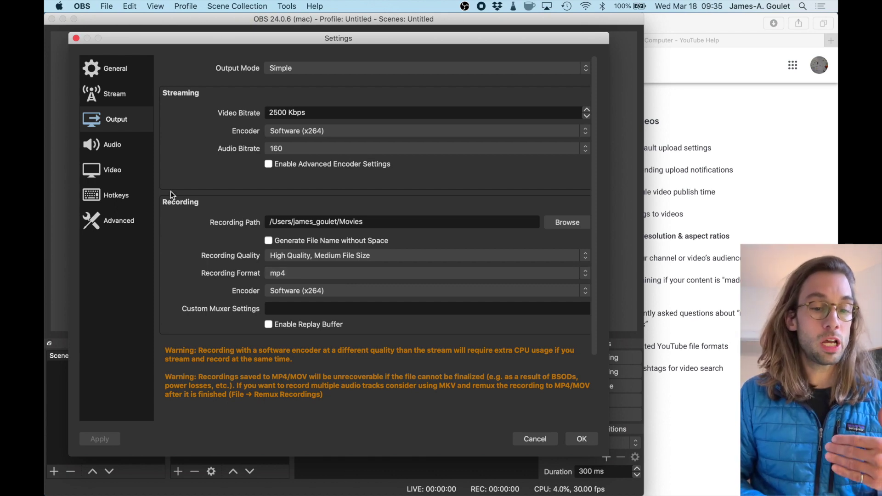
Choose 1920x1080 as the base canvas resolution in the video settings and confirm the settings.
left_click(117, 171)
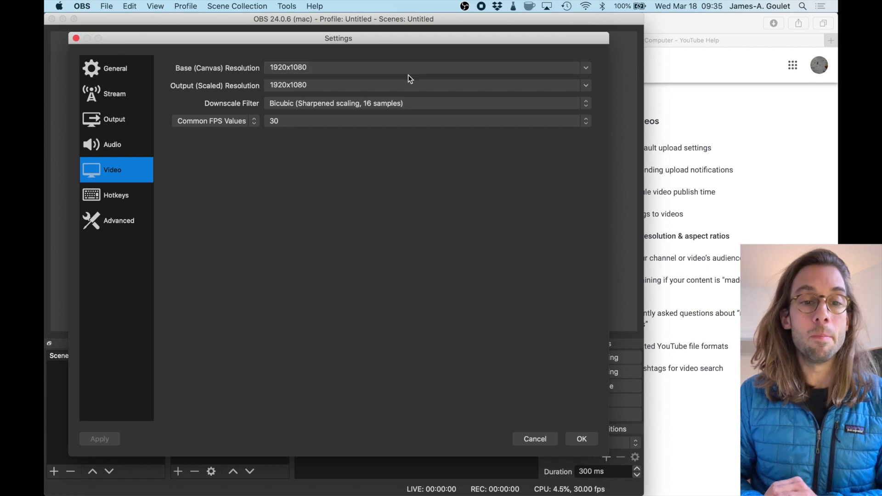
left_click(586, 70)
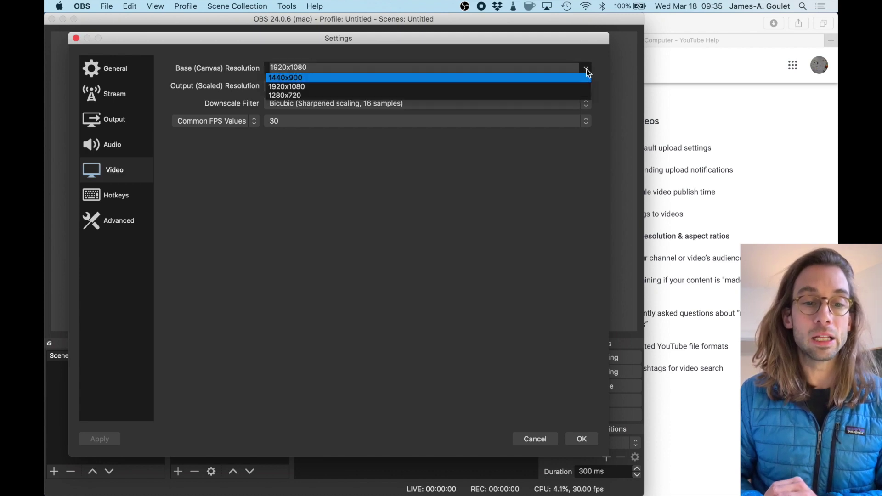
left_click(568, 87)
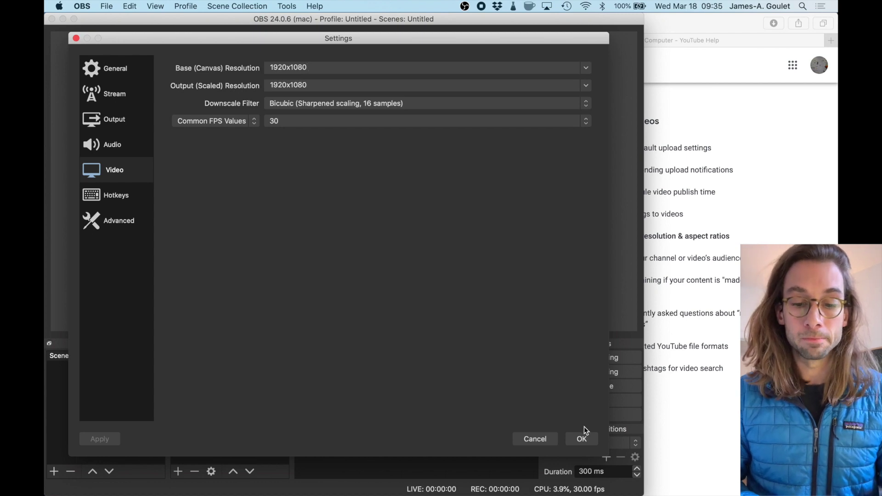
left_click(581, 439)
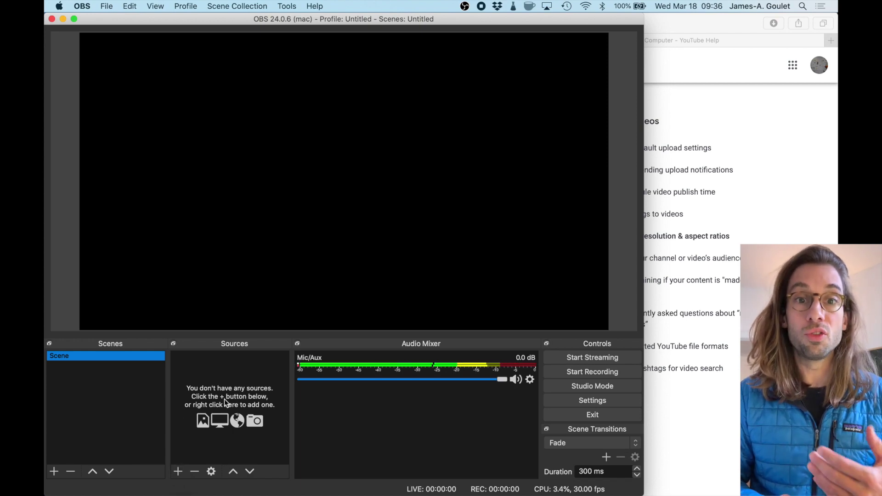
Switch to Acrobat Pro DC, open the recent file CIVML_7b_State_Space_Models_applications, and show it in full screen.
key("F4")
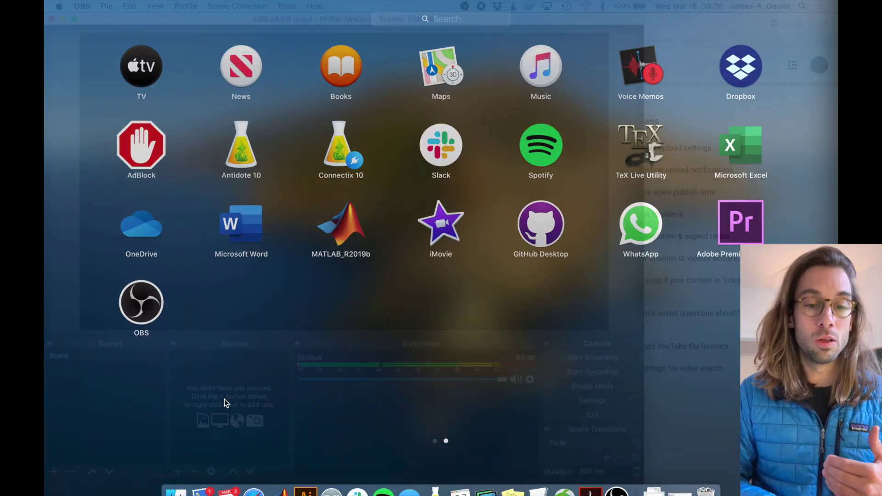
scroll(236, 355, "left", 3)
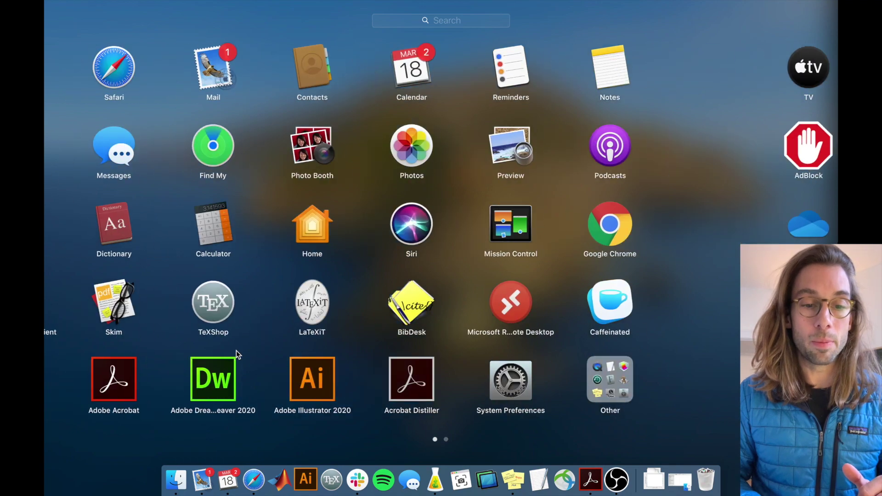
left_click(242, 382)
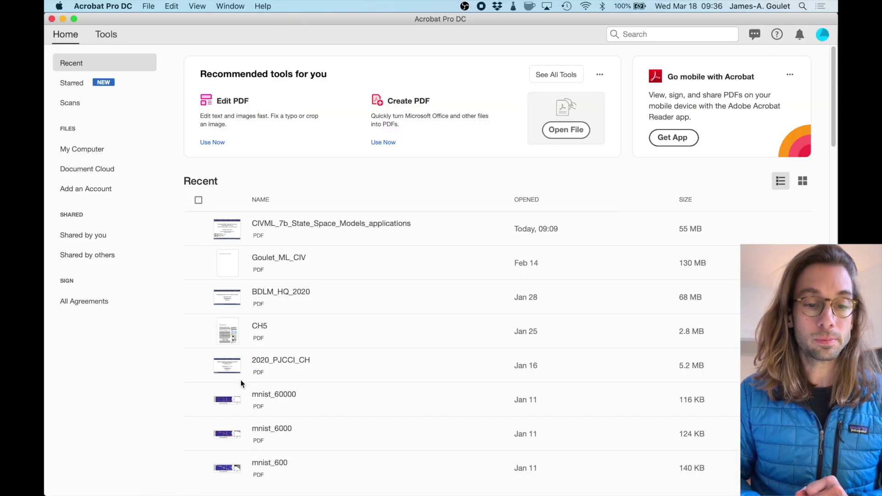
double_click(304, 224)
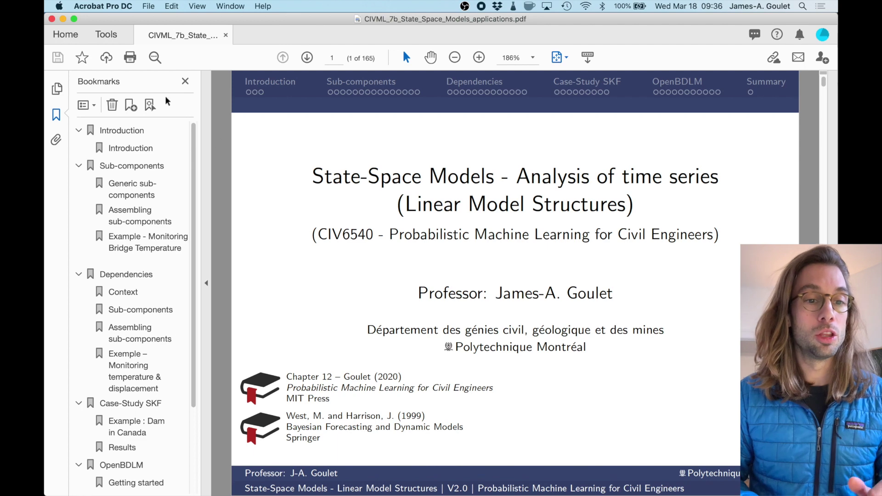
left_click(193, 7)
left_click(205, 137)
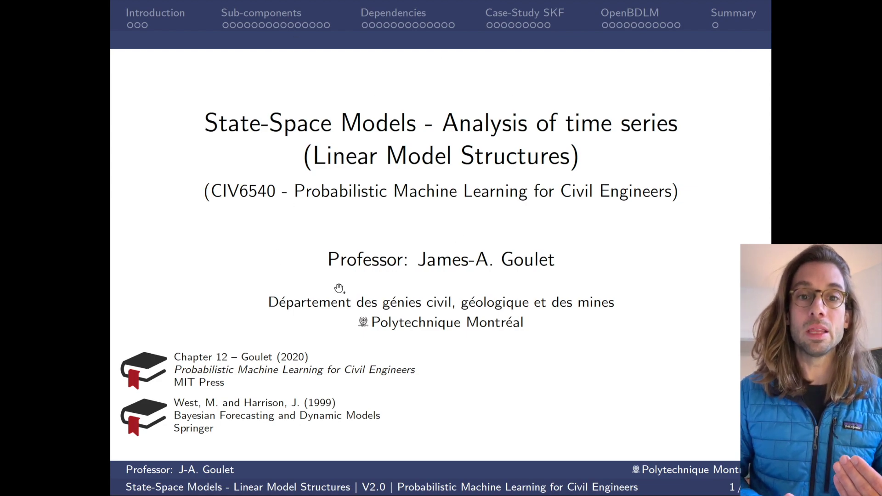
Return to OBS and add a new Window Capture source named diapositive to the scene.
key("ctrl+Up")
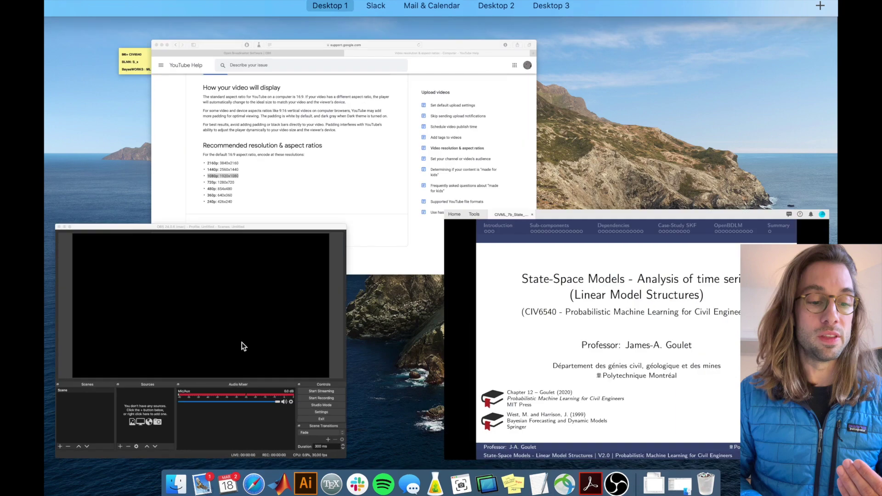
left_click(242, 343)
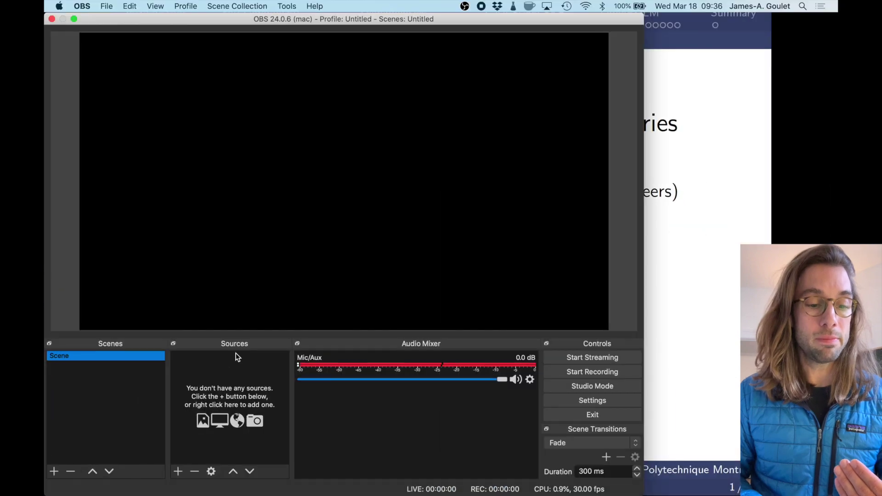
left_click(178, 475)
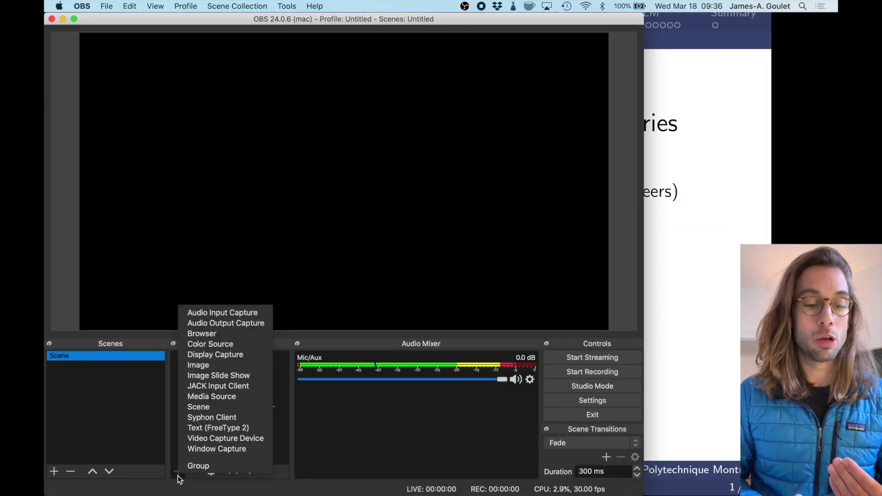
left_click(198, 450)
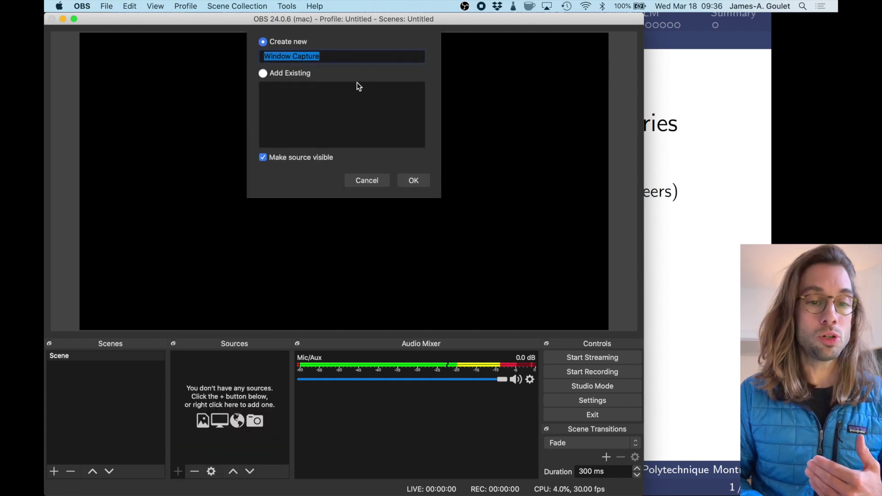
type("di")
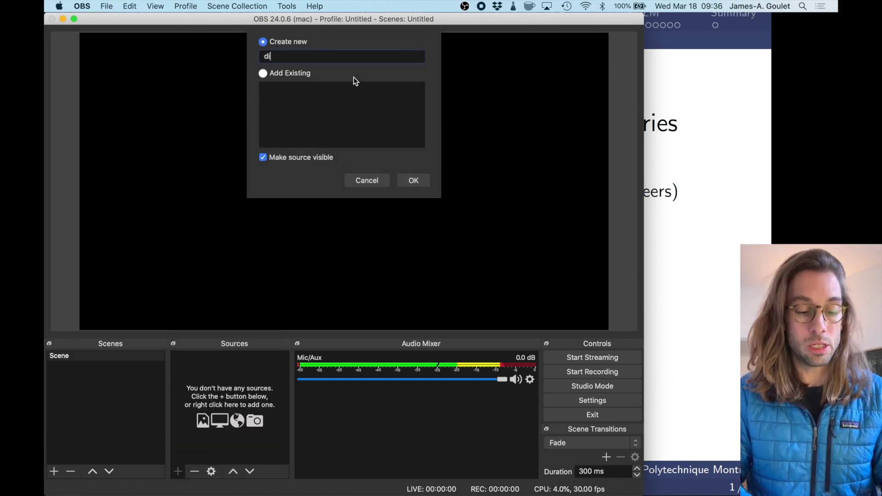
type("apositive")
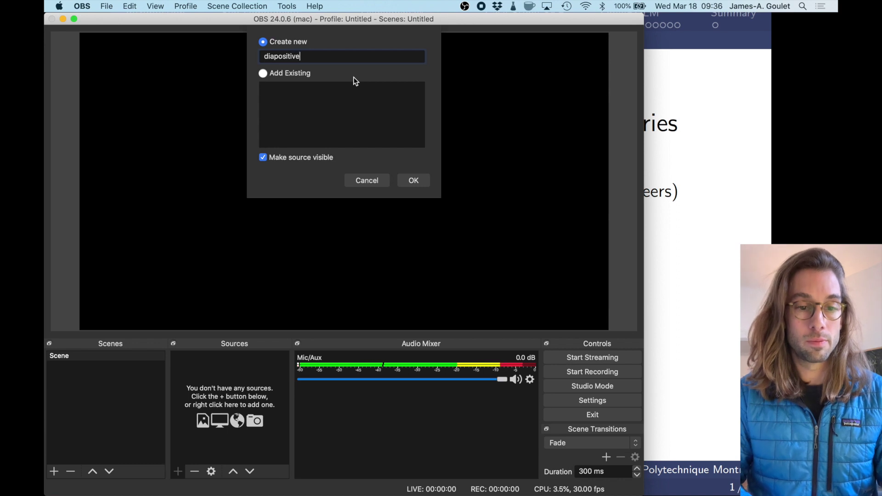
left_click(417, 179)
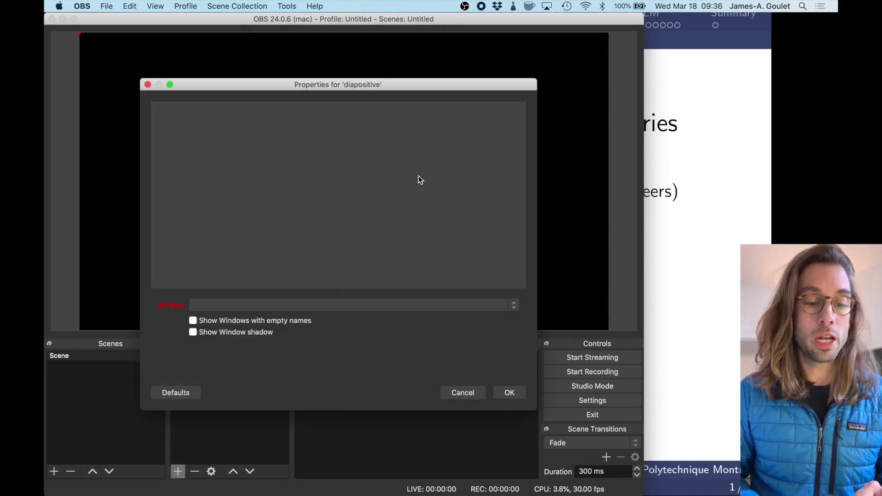
Set the diapositive source to capture the Acrobat Pro DC window showing CIVML_7b_State_Space_Models_applications.pdf, and confirm its properties.
left_click(290, 302)
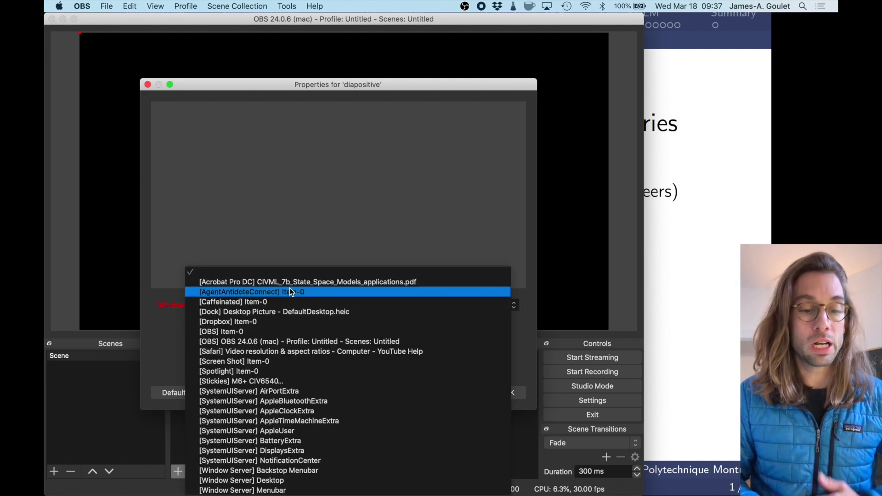
left_click(233, 282)
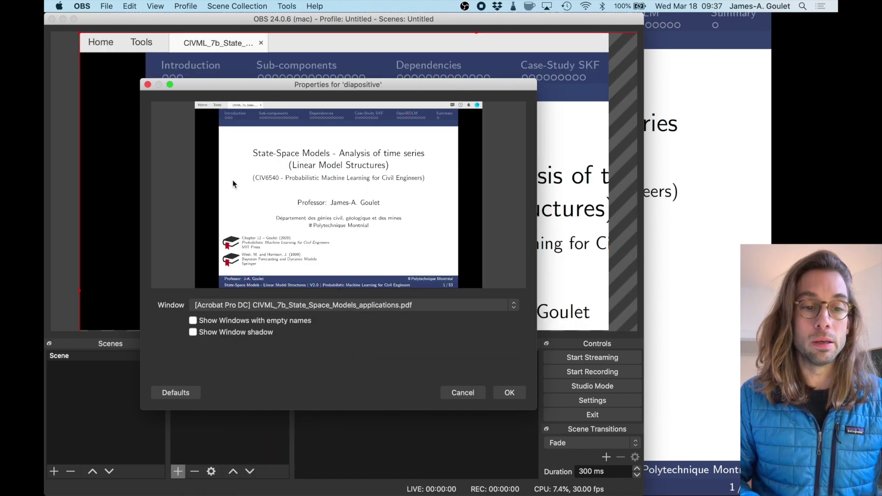
left_click(509, 393)
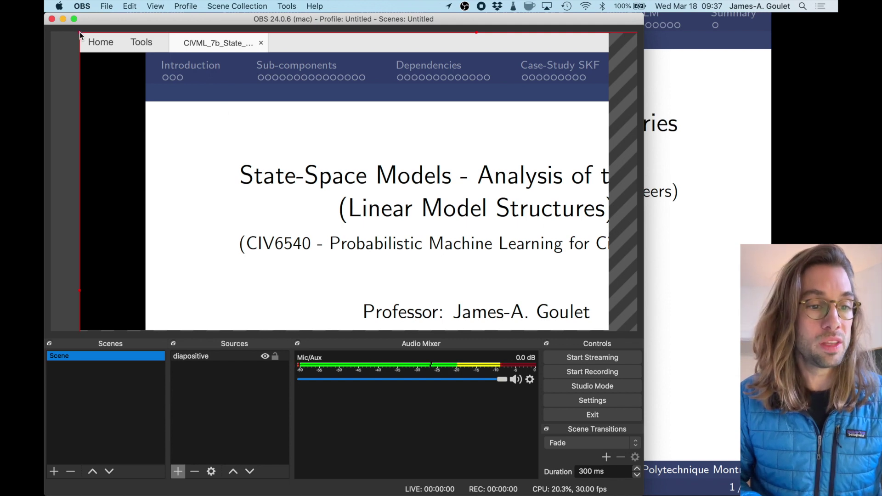
Scale and position the diapositive source so the slide fills the canvas height against its left edge, with Acrobat's toolbar outside the canvas.
left_click_drag(79, 33, 283, 205)
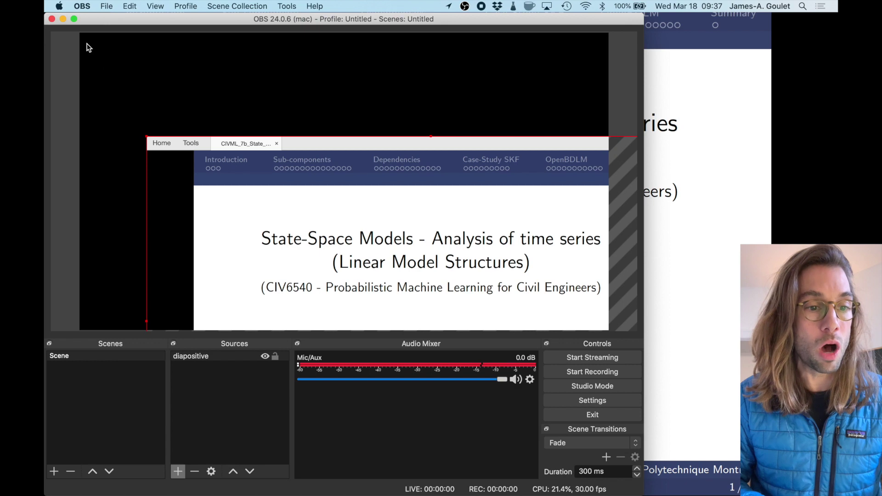
left_click_drag(273, 229, 210, 144)
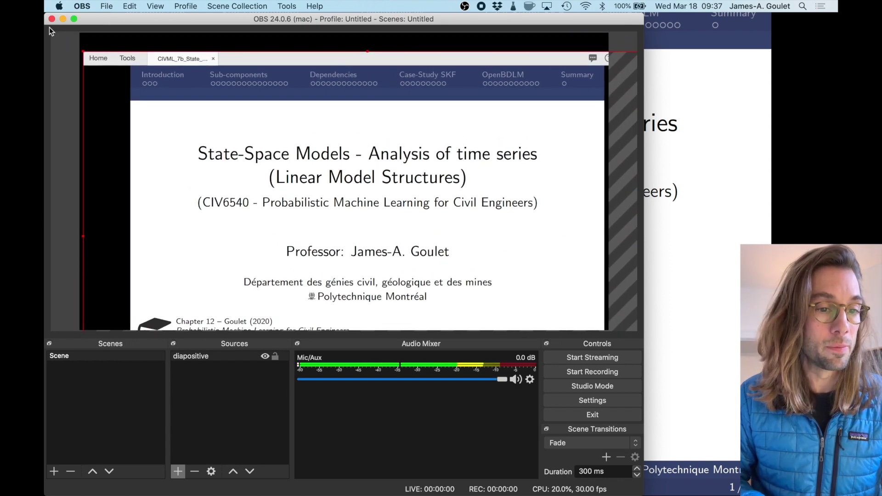
left_click_drag(82, 51, 166, 123)
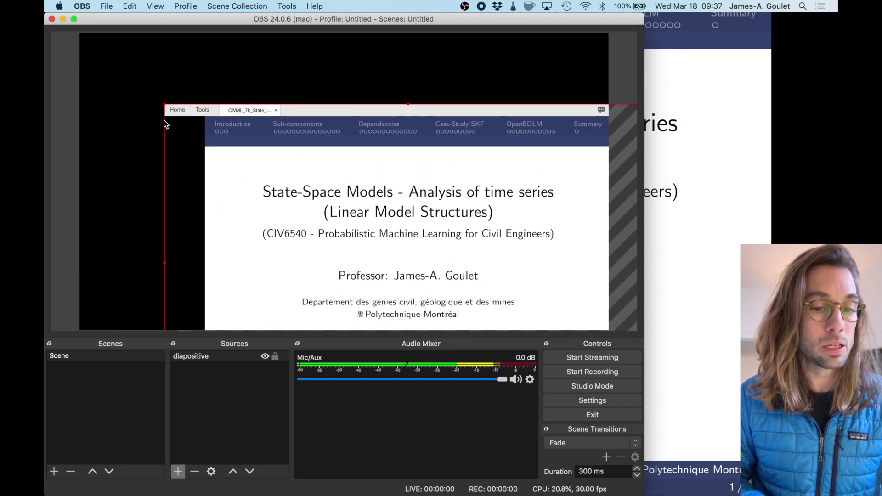
left_click_drag(251, 174, 179, 122)
left_click_drag(104, 54, 140, 73)
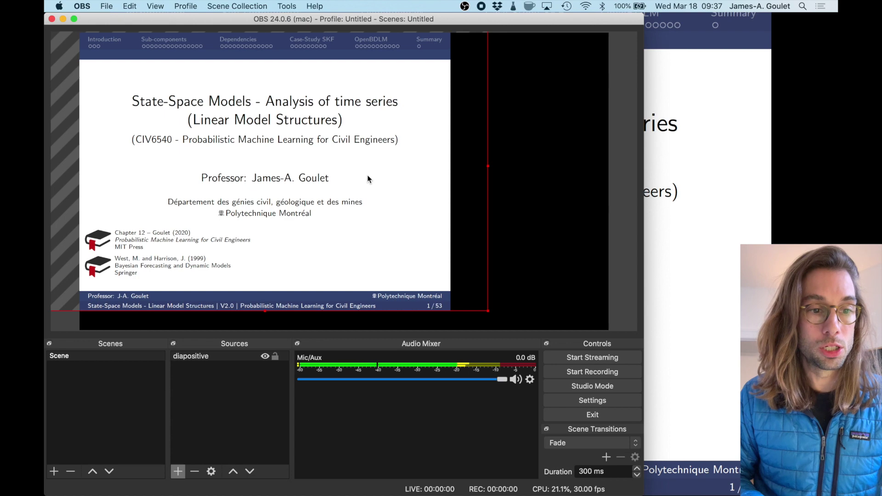
left_click_drag(488, 311, 507, 333)
left_click_drag(356, 216, 354, 216)
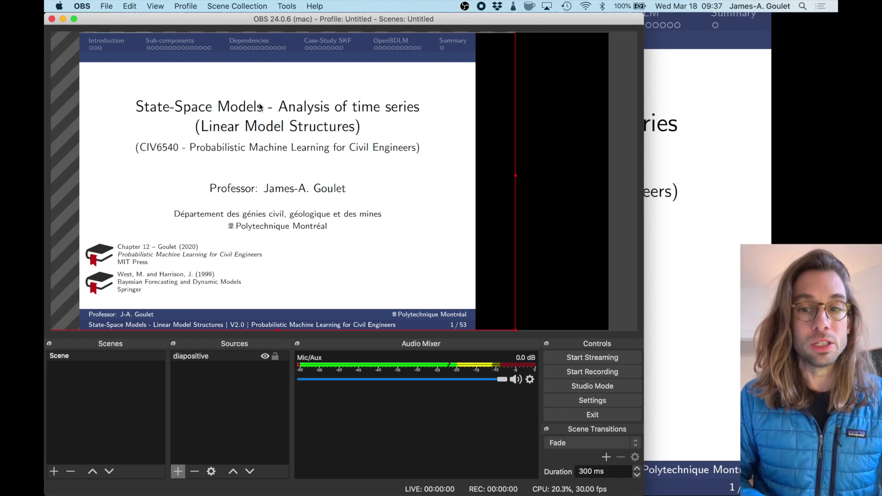
left_click(714, 119)
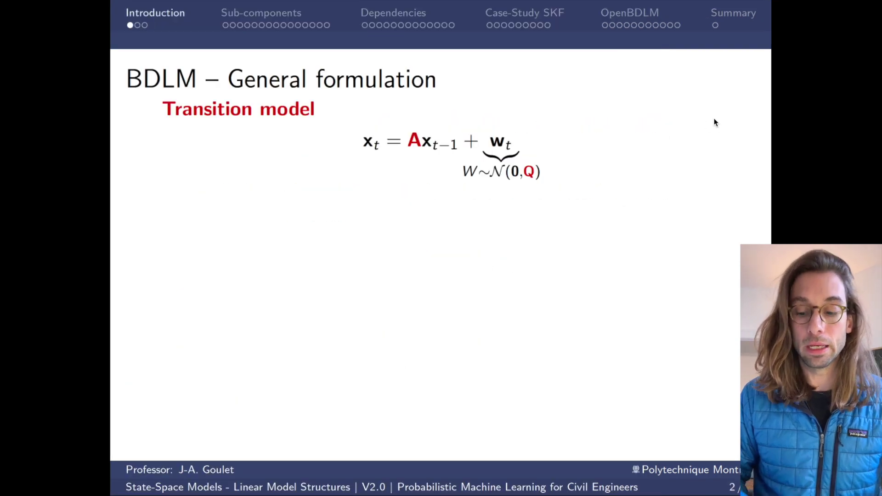
key("Left")
key("ctrl+Up")
left_click(231, 317)
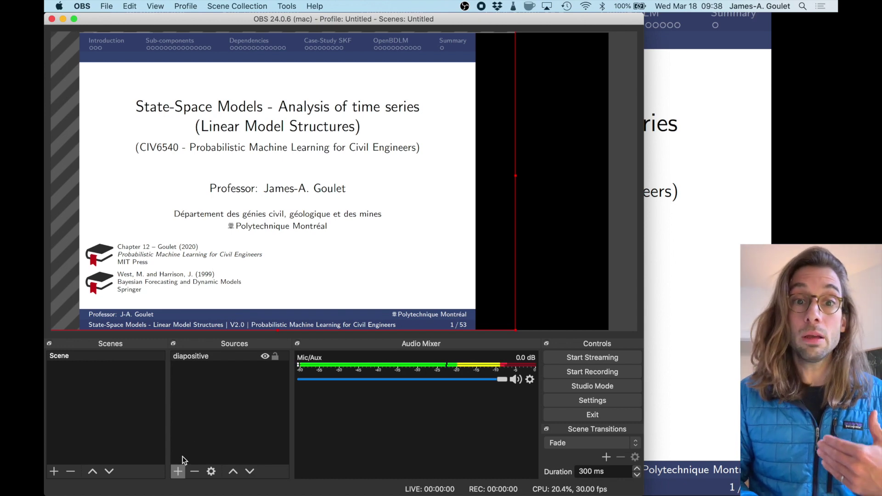
Add a new Video Capture Device source and set its device to FaceTime HD Camera (Built-in).
left_click(178, 470)
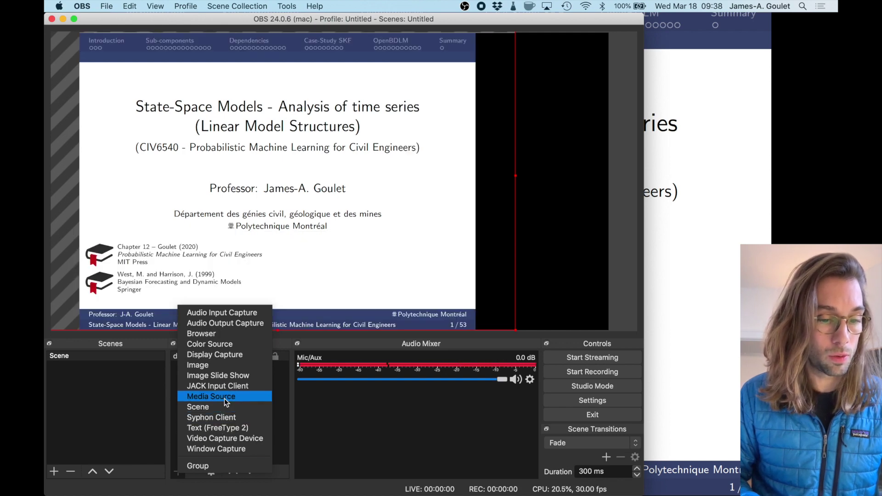
left_click(224, 438)
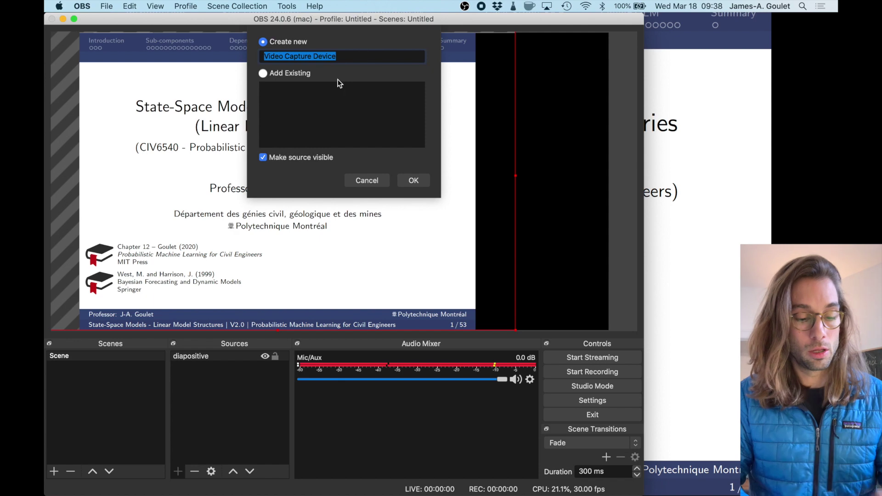
left_click(410, 179)
left_click(314, 304)
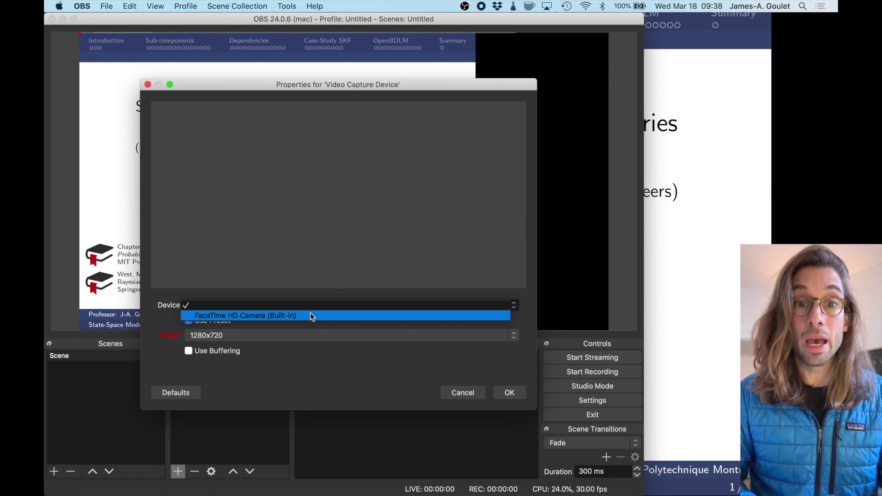
left_click(310, 315)
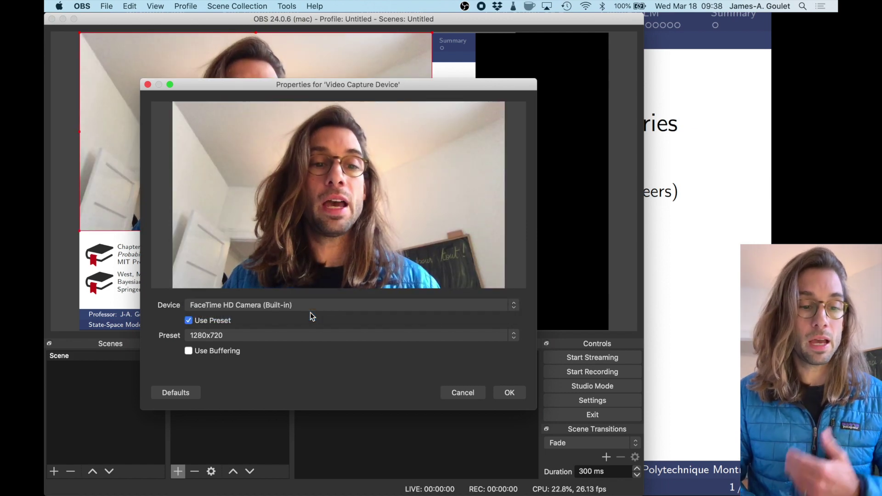
Set the camera preset to 320x240, confirm the properties, and move the webcam picture to the canvas's upper-right corner.
left_click(314, 336)
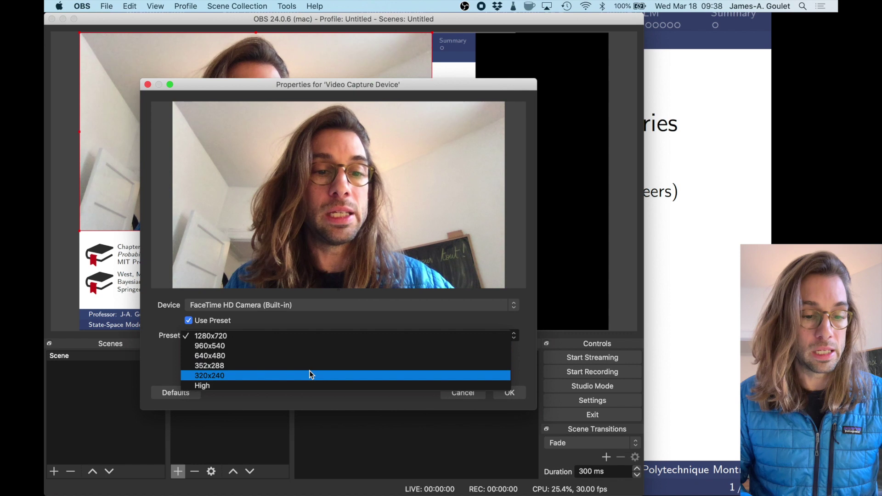
left_click(310, 375)
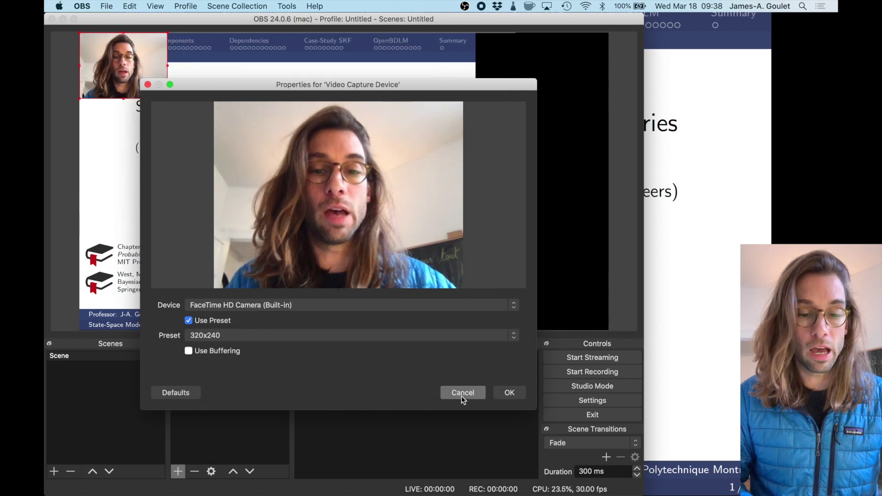
left_click(400, 336)
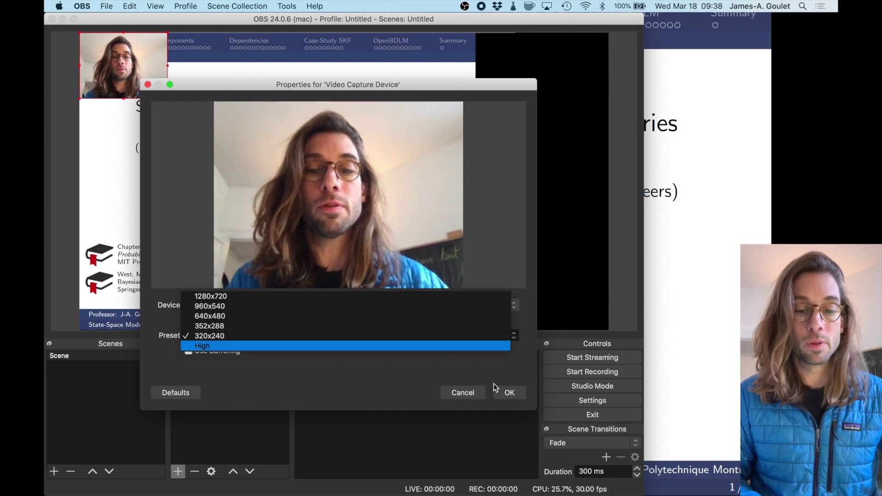
left_click(502, 393)
left_click(503, 393)
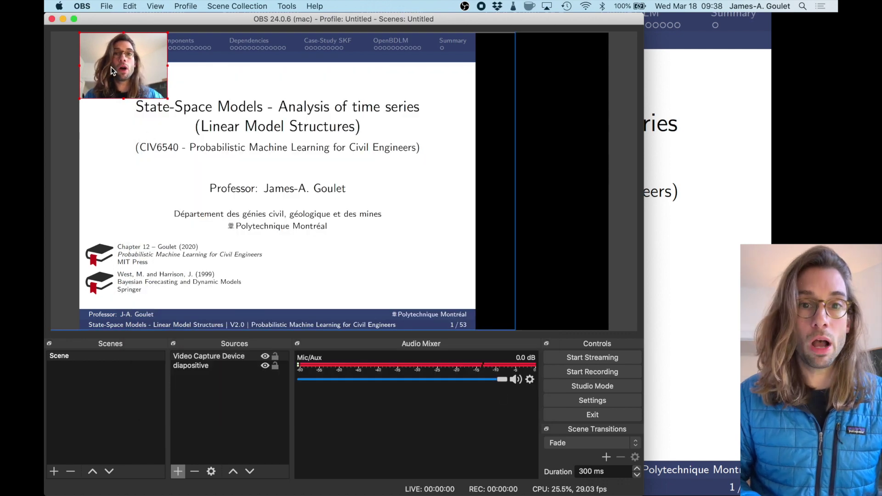
left_click_drag(111, 68, 553, 67)
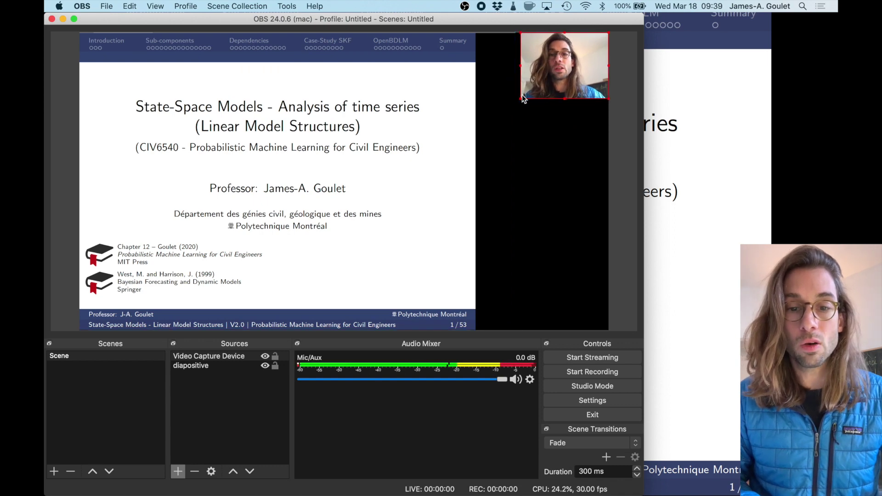
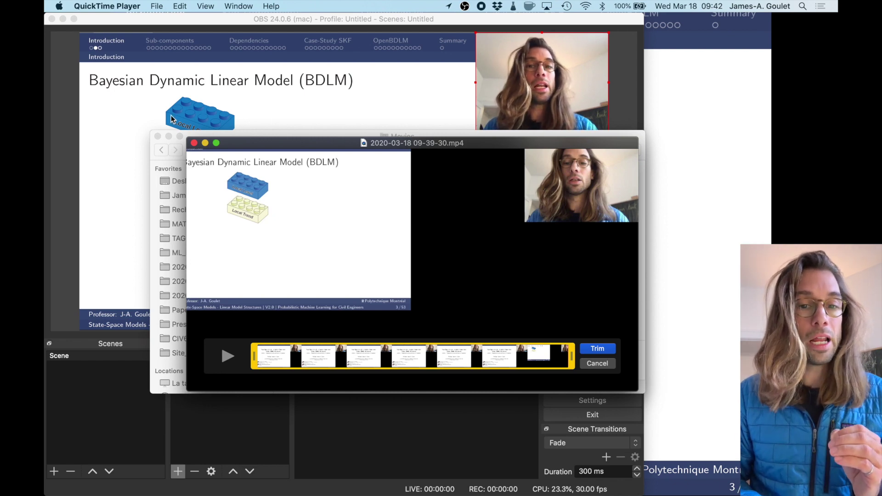
Minimize the OBS window and move the Acrobat presentation window to another desktop.
left_click(62, 19)
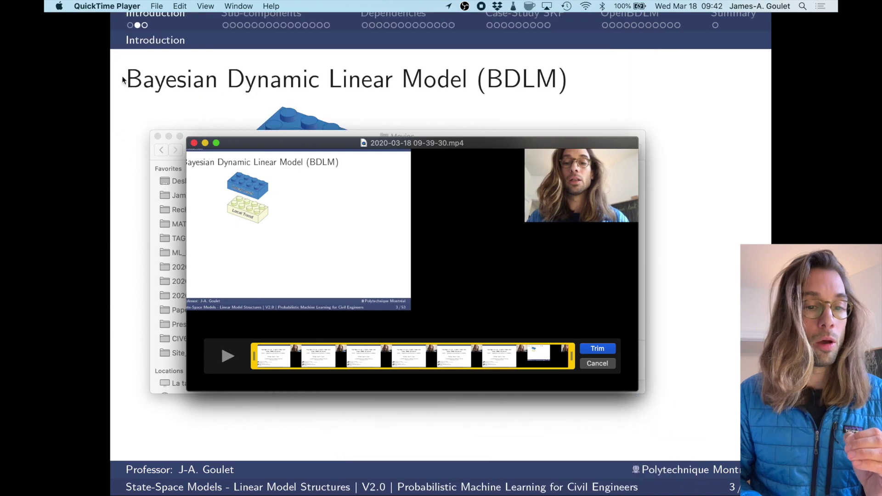
left_click(121, 48)
key("ctrl+Up")
left_click(555, 327)
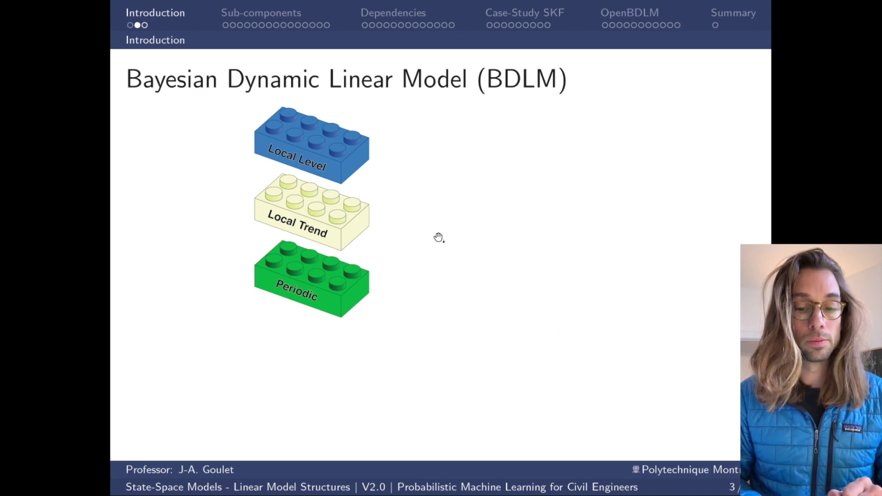
key("ctrl+Up")
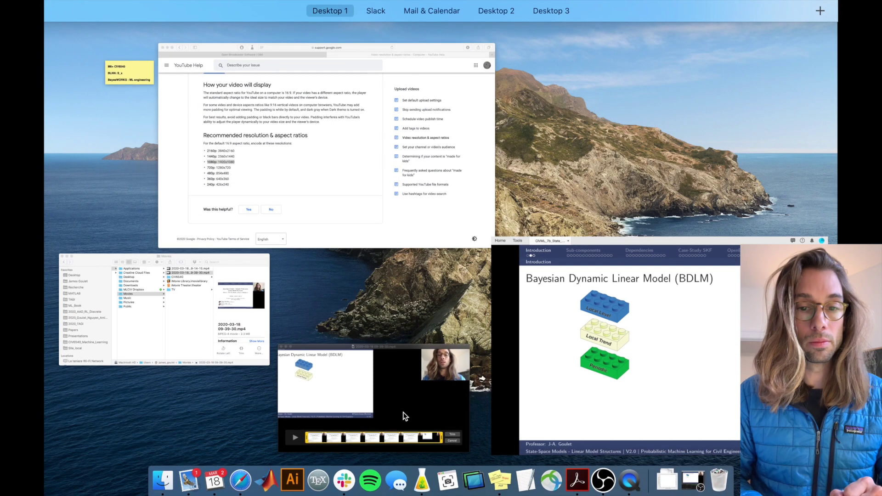
left_click_drag(627, 280, 535, 41)
left_click(242, 51)
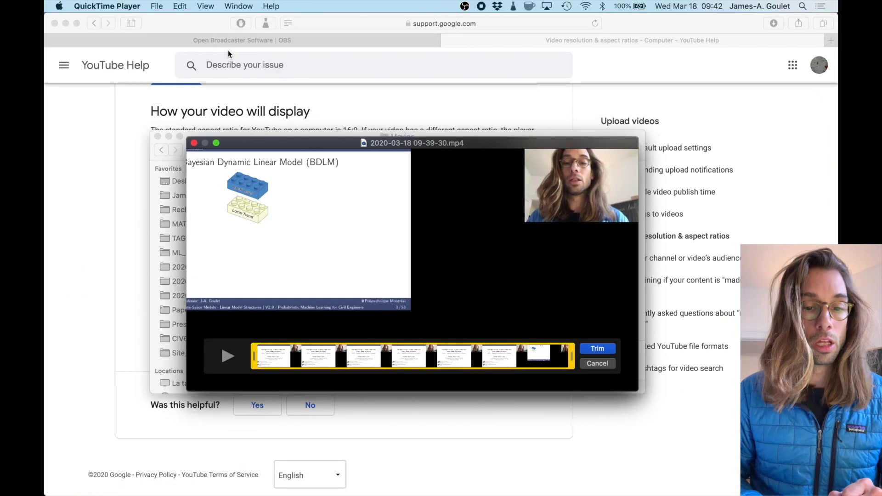
left_click(194, 143)
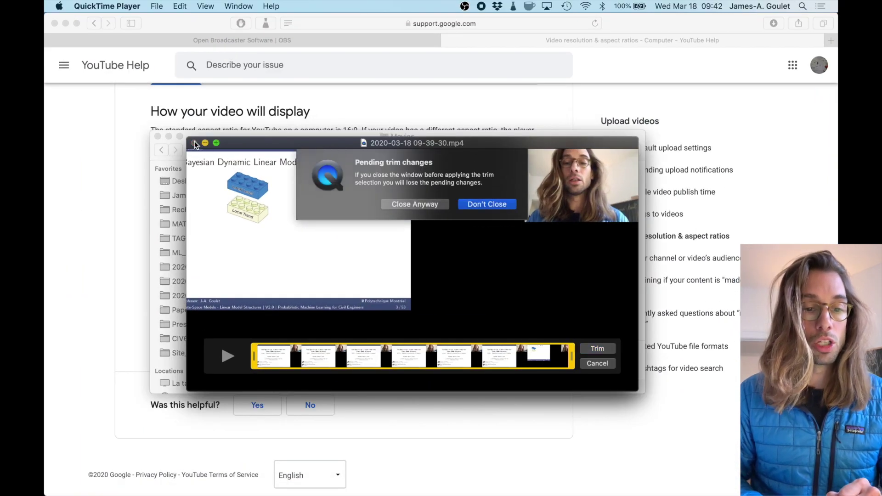
left_click(432, 204)
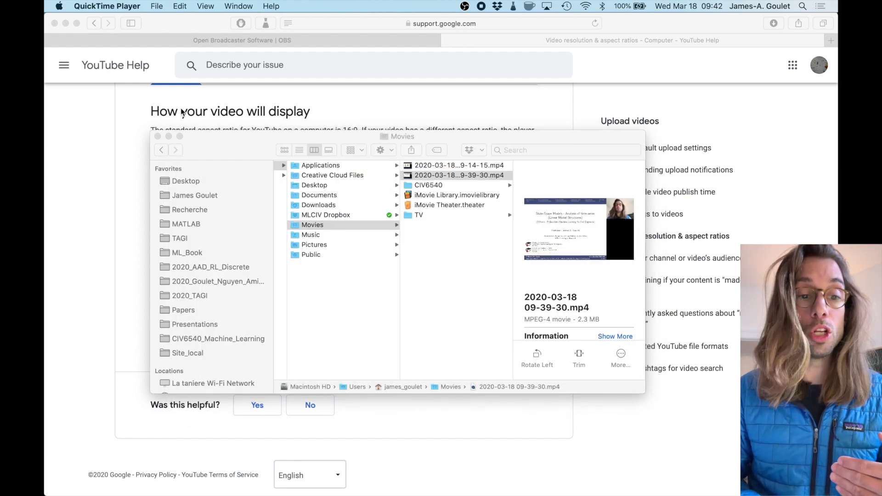
left_click(125, 127)
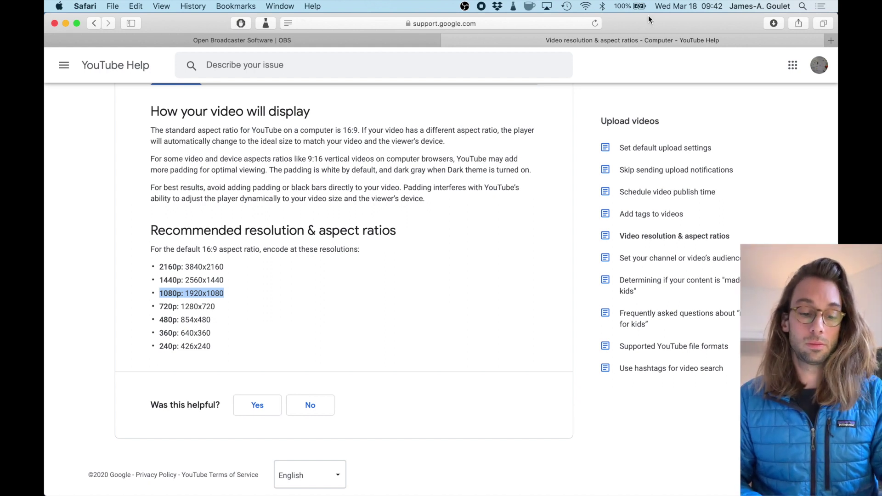
Open youtube.com in a new browser tab and check which account is signed in.
key("super+t")
type("youtube.com")
key("Return")
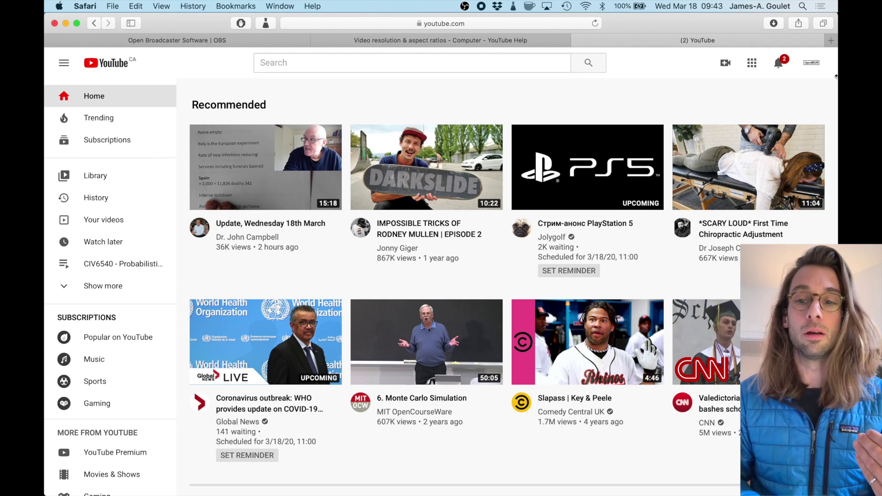
left_click(812, 64)
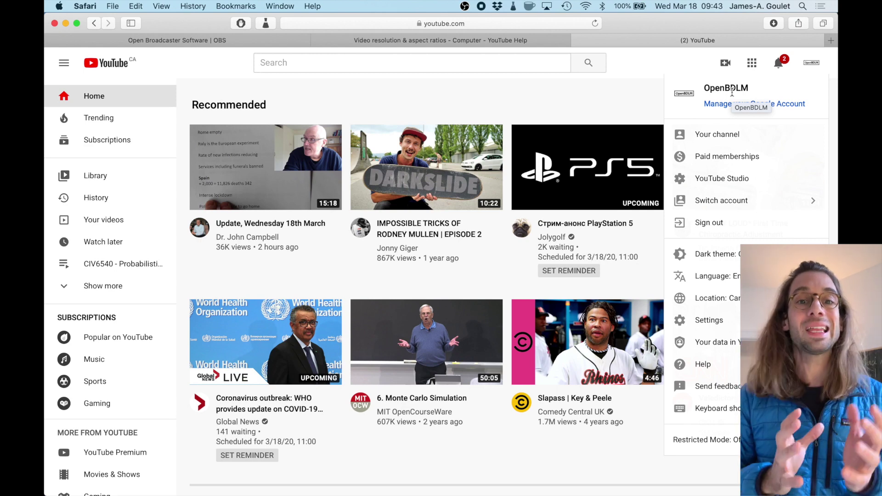
left_click(699, 65)
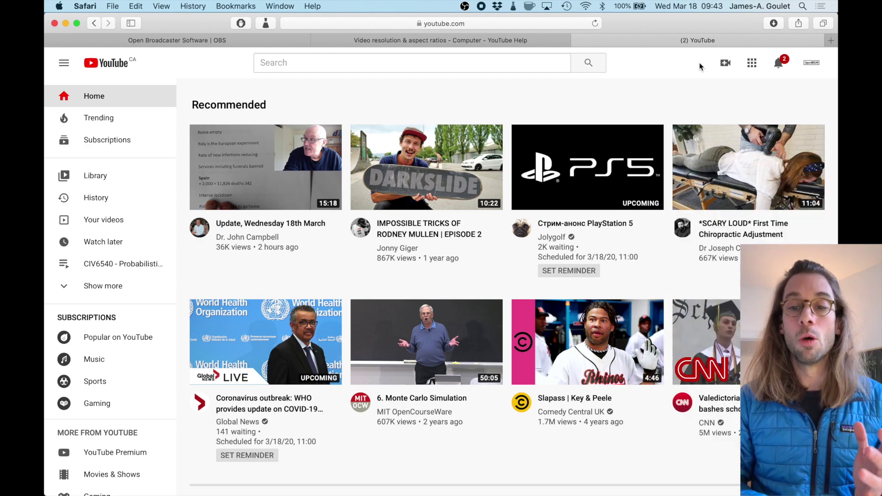
Start a YouTube video upload and place the Finder window of the Movies folder below the upload area.
left_click(726, 65)
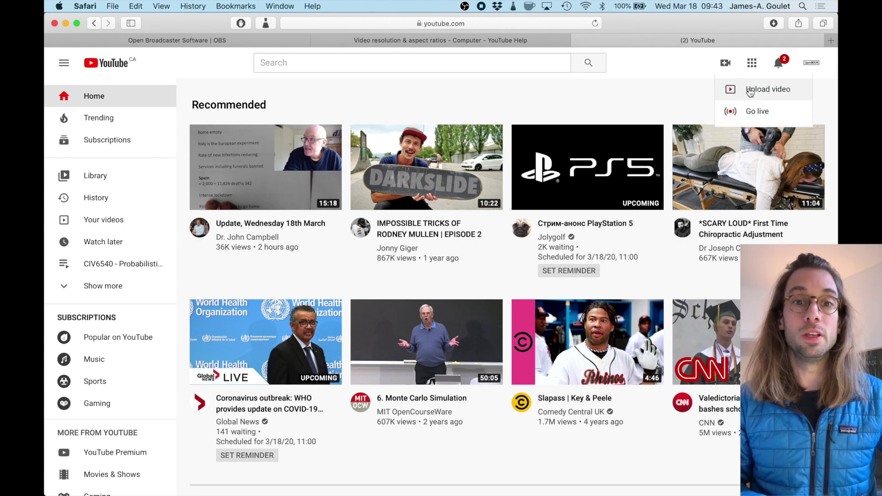
left_click(751, 90)
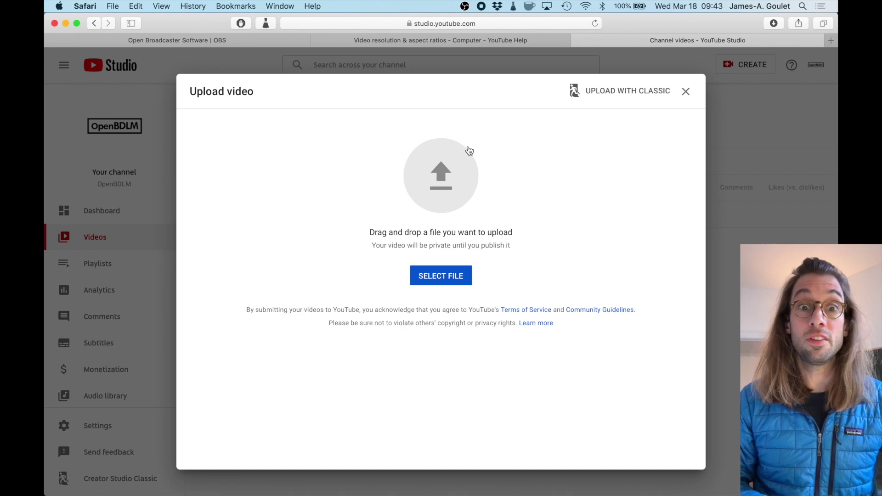
key("ctrl+Up")
left_click(262, 360)
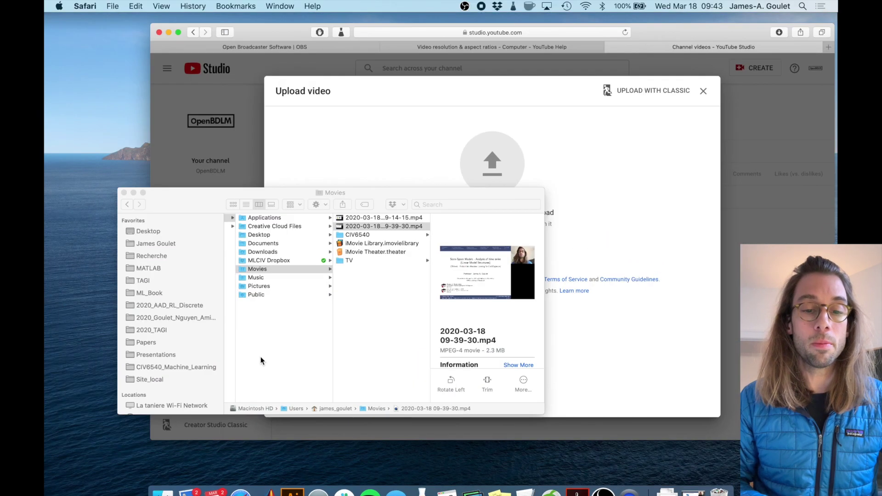
left_click_drag(445, 136, 441, 239)
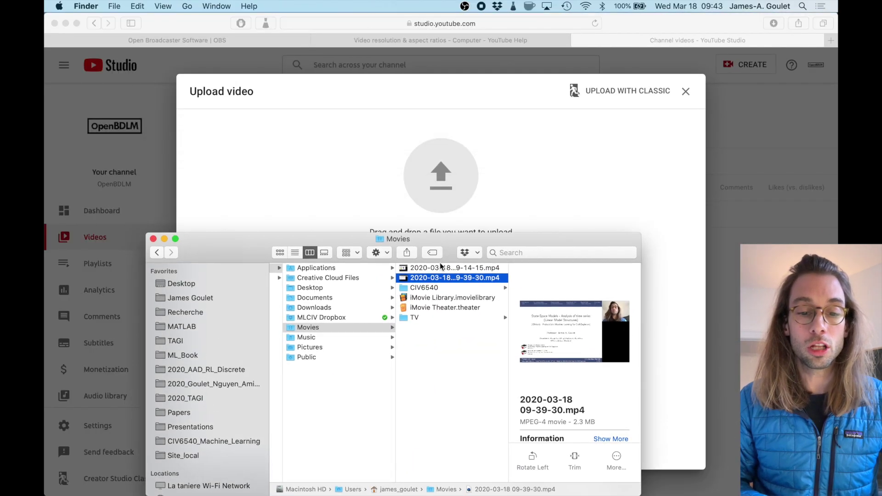
key("shift+Up")
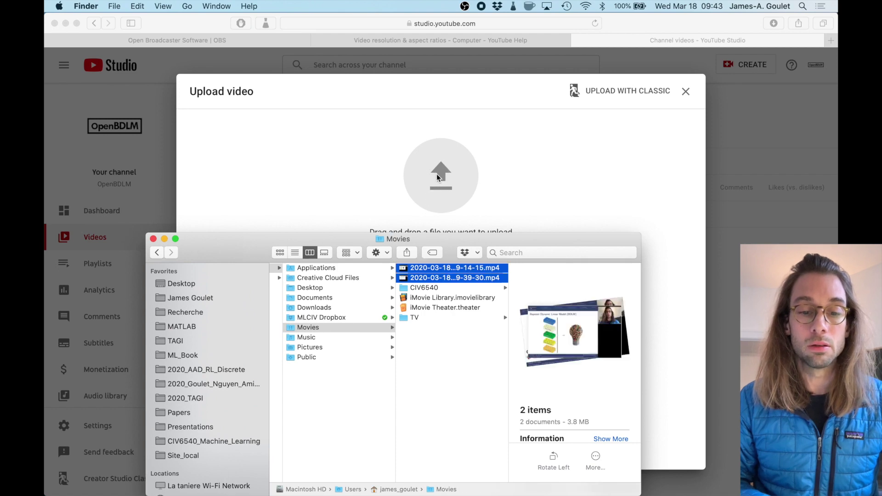
left_click(440, 277)
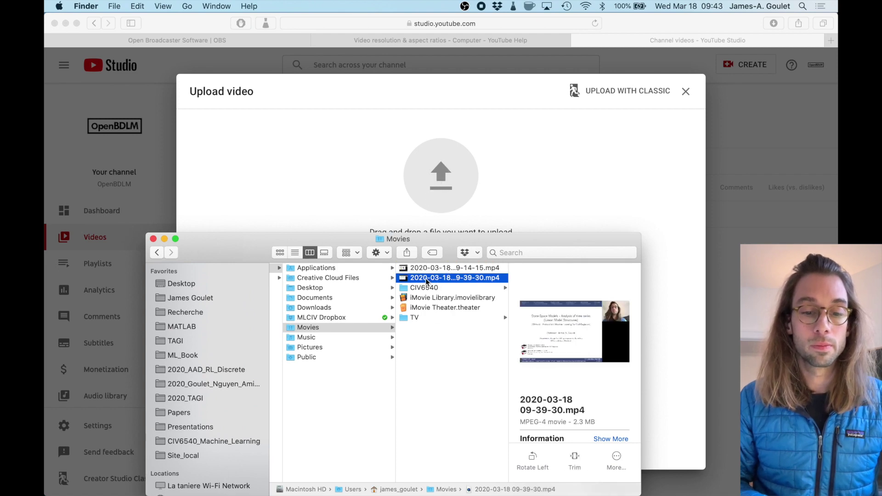
key("shift+Up")
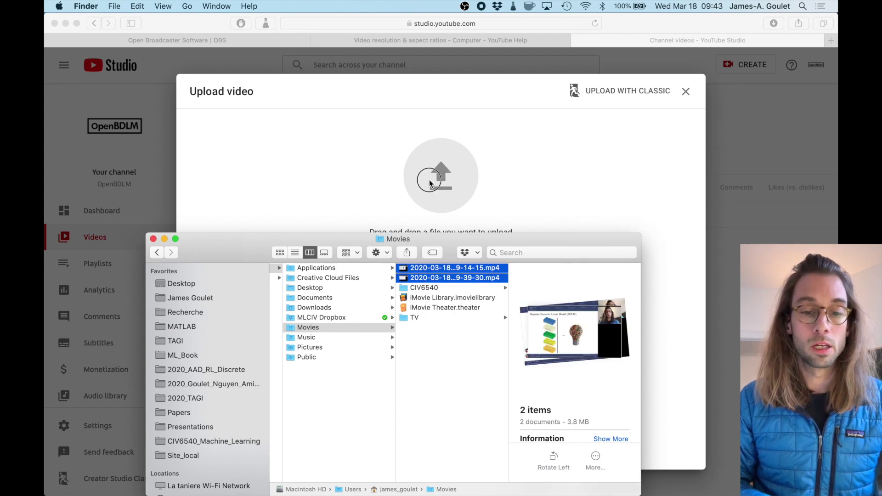
left_click(405, 277)
left_click_drag(409, 278, 319, 178)
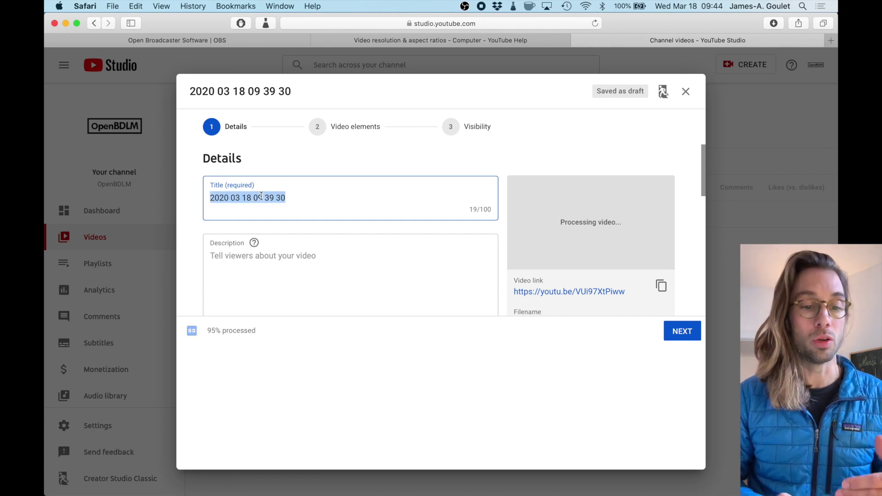
Replace the video title with "Module 7 - CIV6540".
type("Mo")
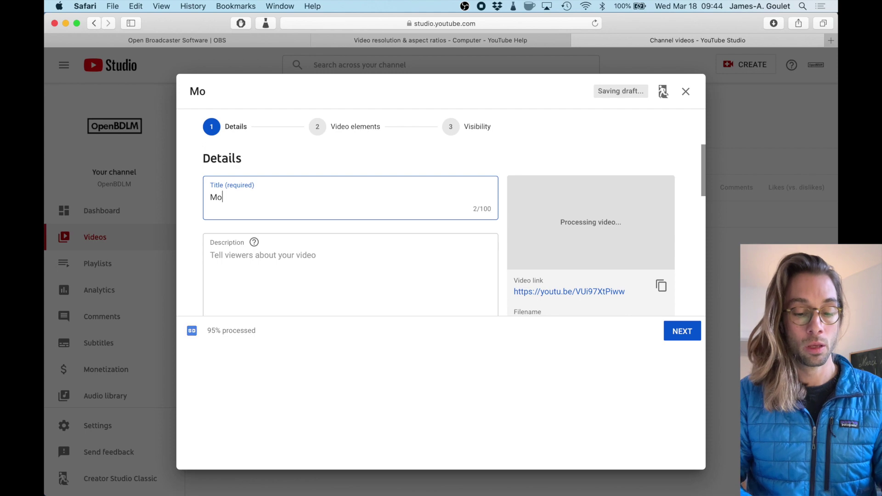
type("dul7")
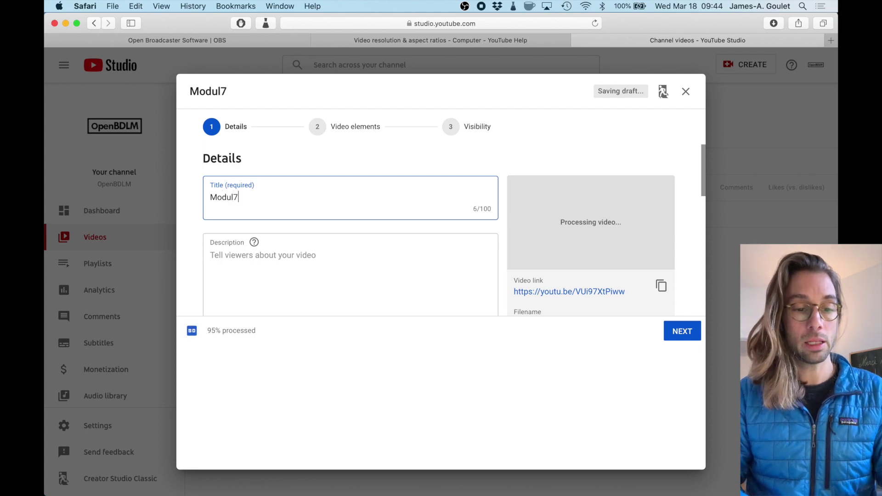
key("BackSpace")
type("e")
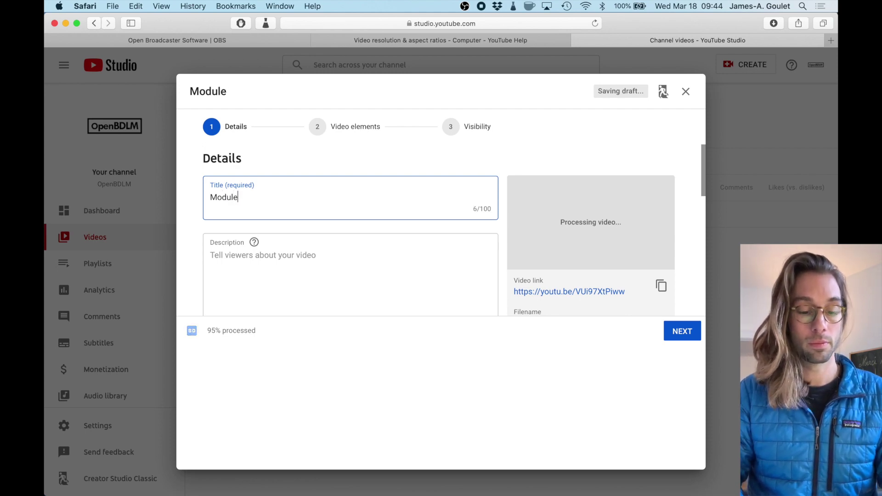
type(" 7 -")
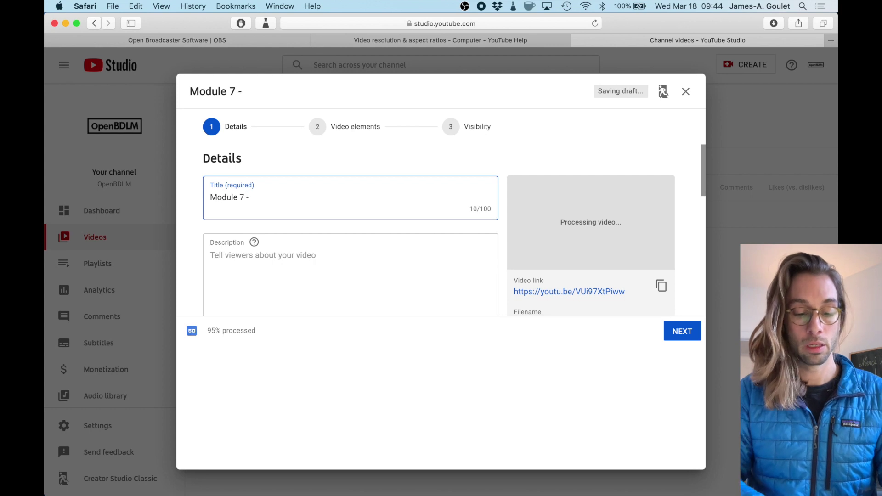
type("CIV6540")
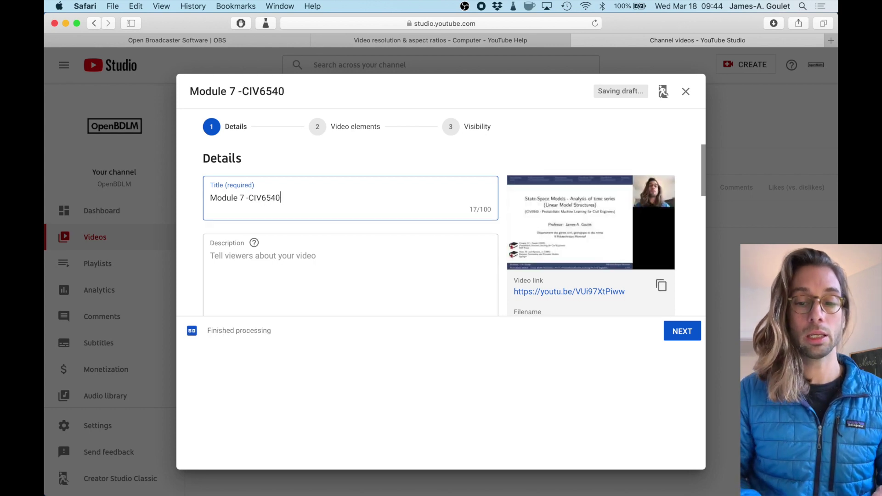
left_click(250, 202)
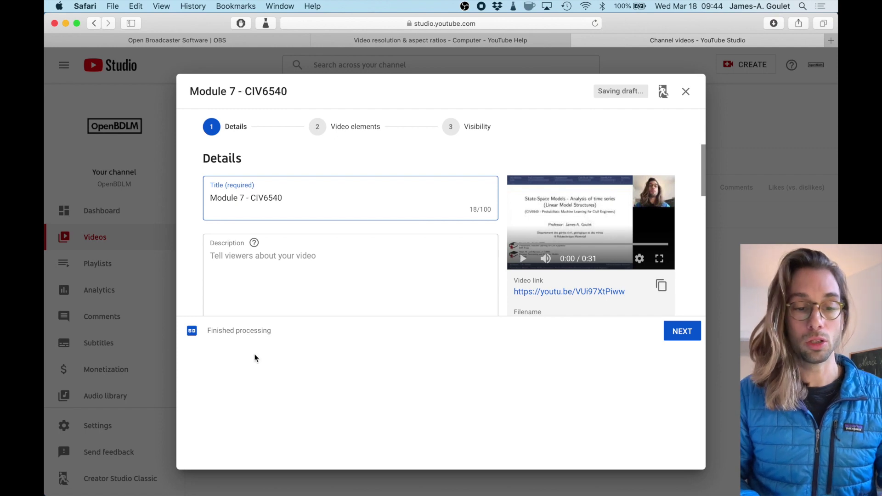
Fill the video description with the placeholder text "fkjkhsdfhjsdfhjksdfkjhsd".
scroll(269, 286, "down", 2)
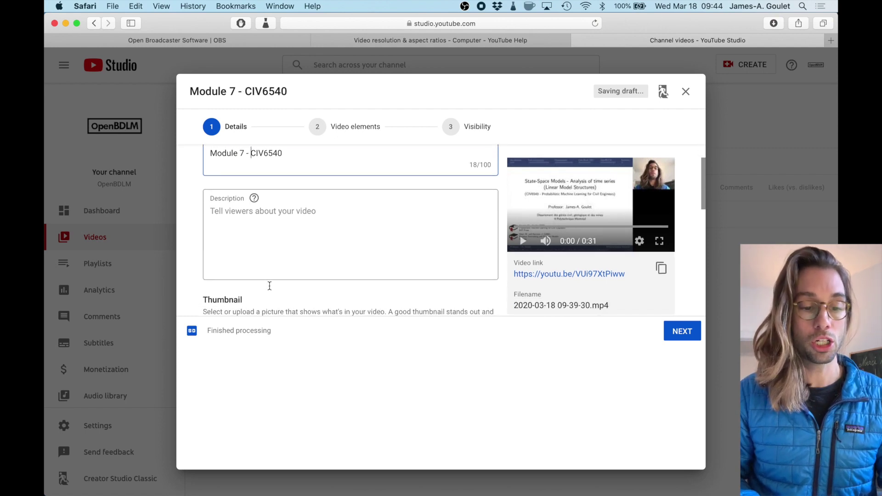
left_click(230, 214)
type("fk")
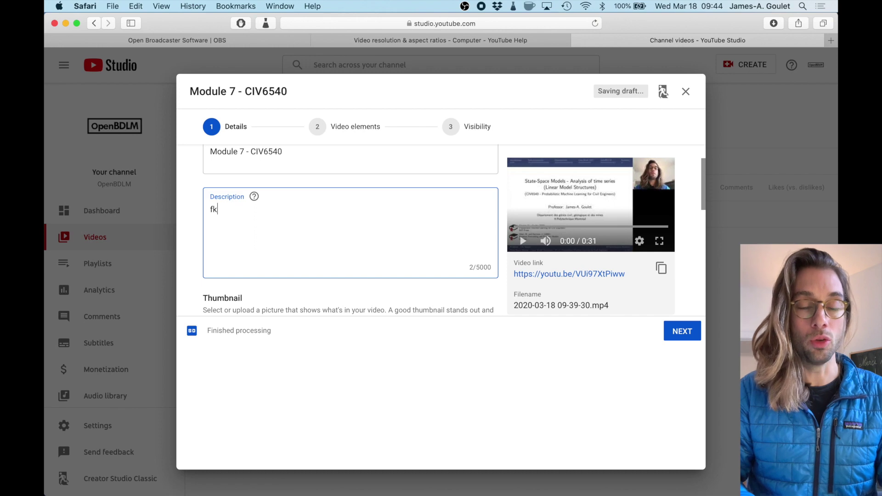
type("jkhsdfhjsdfhjksdfkjhsd")
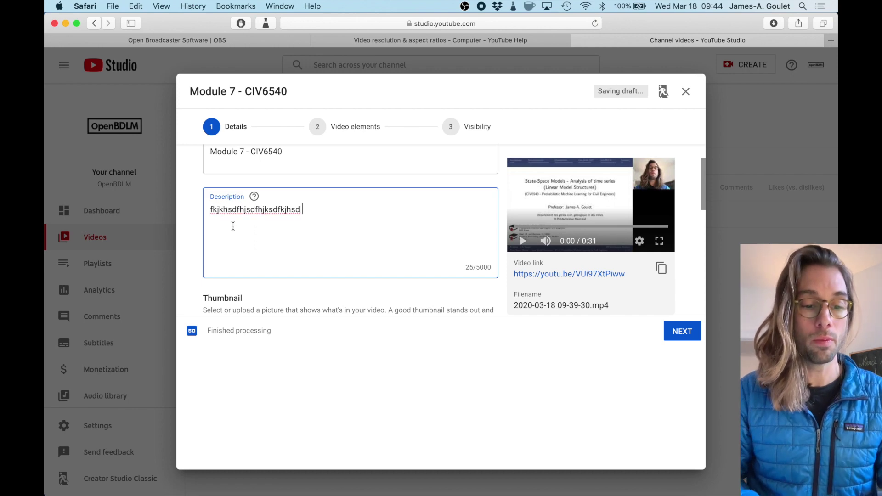
Review the thumbnail choices and the available playlists without assigning the video to one.
scroll(249, 244, "down", 2)
scroll(249, 244, "down", 2)
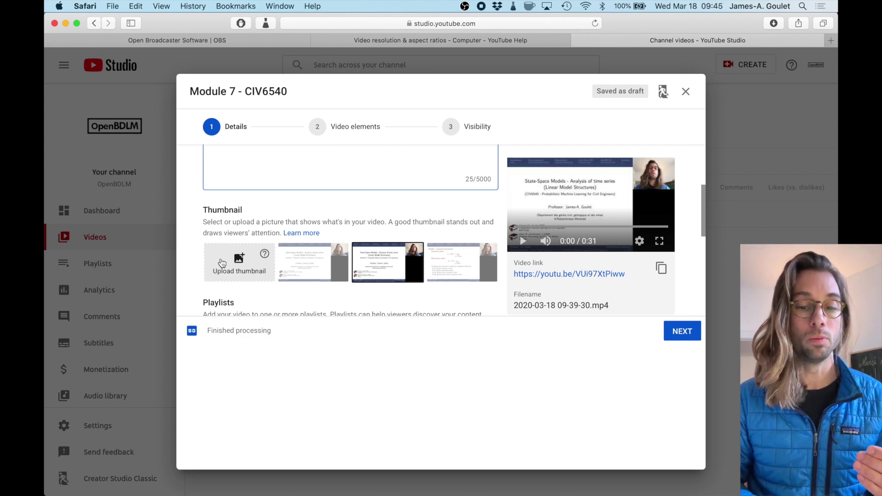
scroll(234, 276, "down", 1)
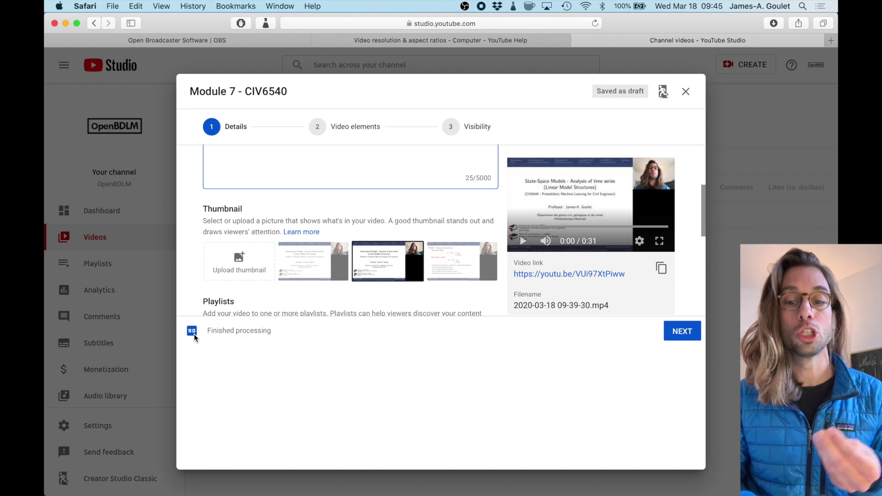
scroll(218, 307, "down", 4)
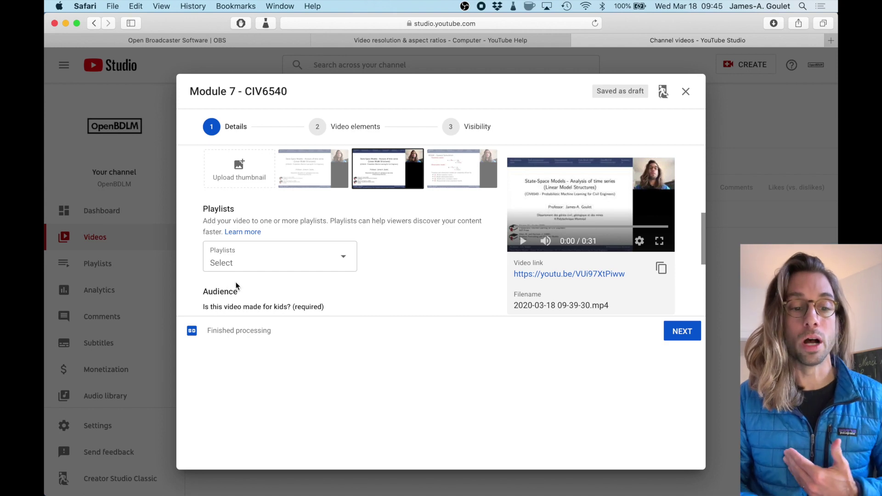
left_click(251, 273)
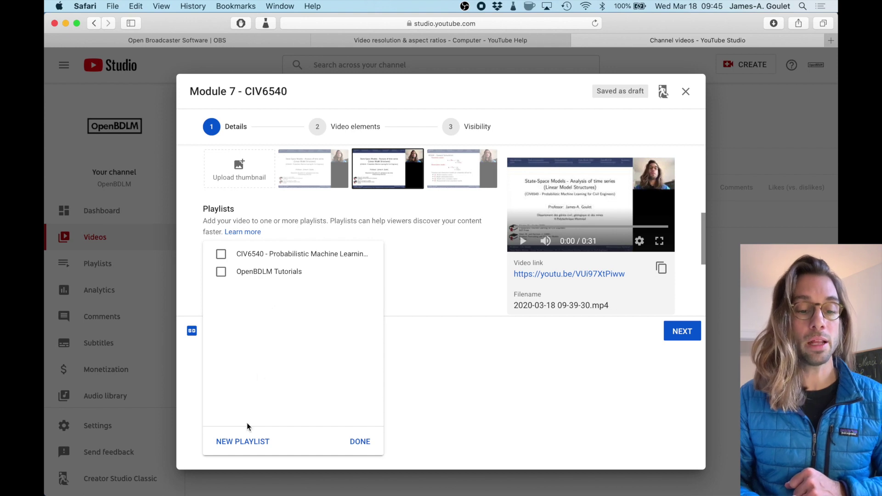
left_click(362, 444)
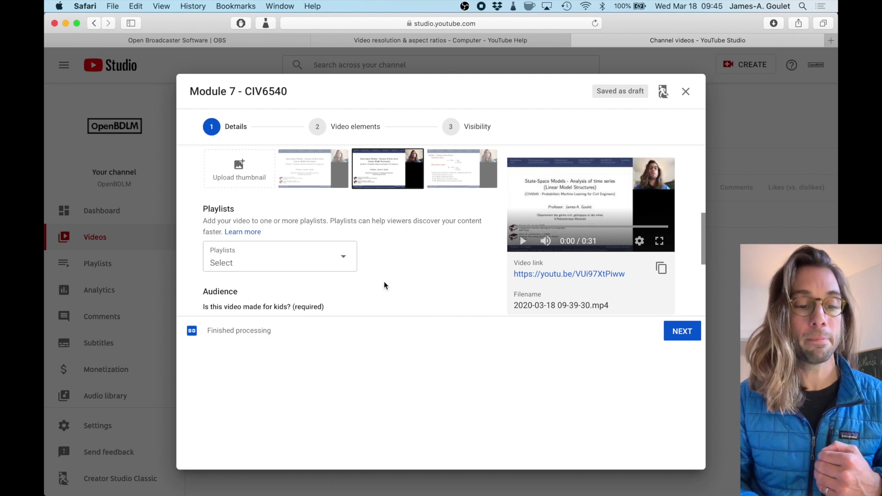
Declare the video as not made for kids and expand the additional detail options.
scroll(384, 258, "down", 3)
scroll(384, 257, "down", 3)
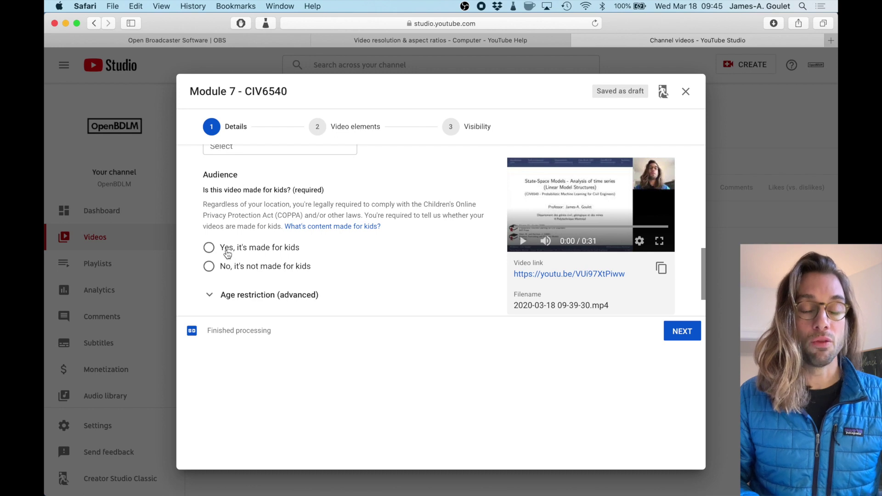
left_click(210, 266)
scroll(262, 291, "down", 3)
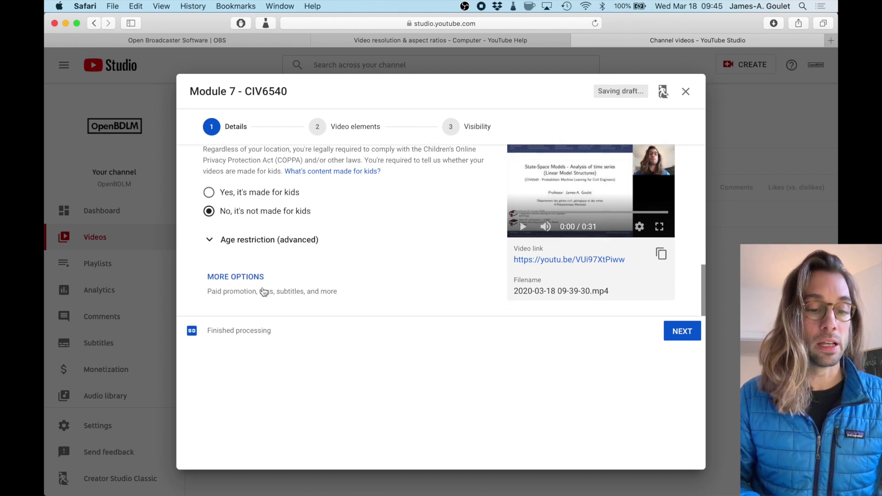
left_click(252, 285)
Set the video language to French (Canada) in the additional details.
scroll(252, 278, "down", 2)
scroll(252, 278, "down", 3)
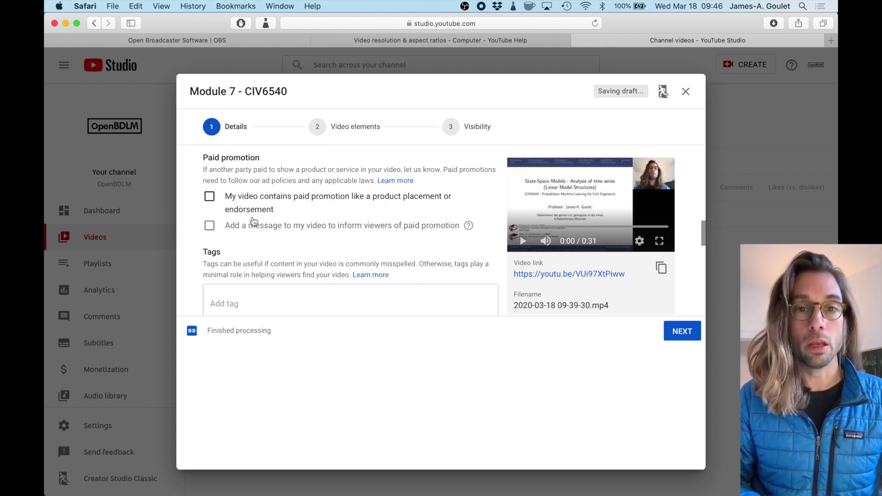
scroll(272, 275, "down", 1)
scroll(272, 274, "down", 1)
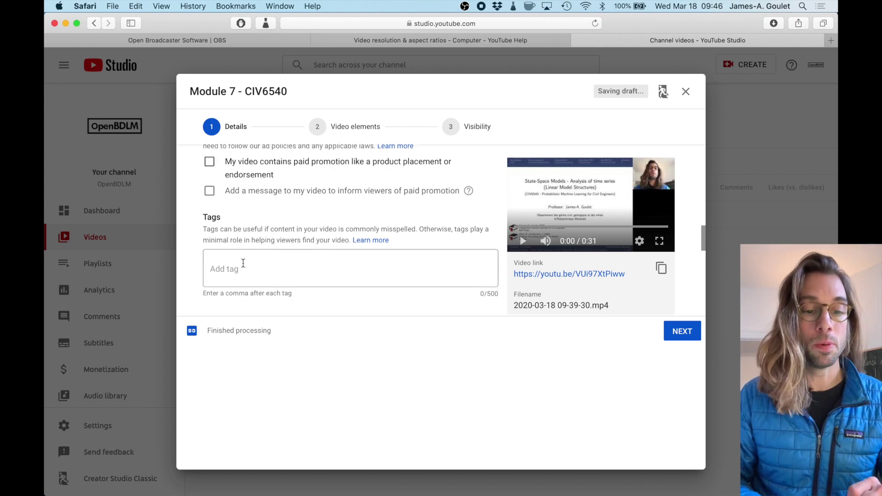
scroll(245, 272, "down", 5)
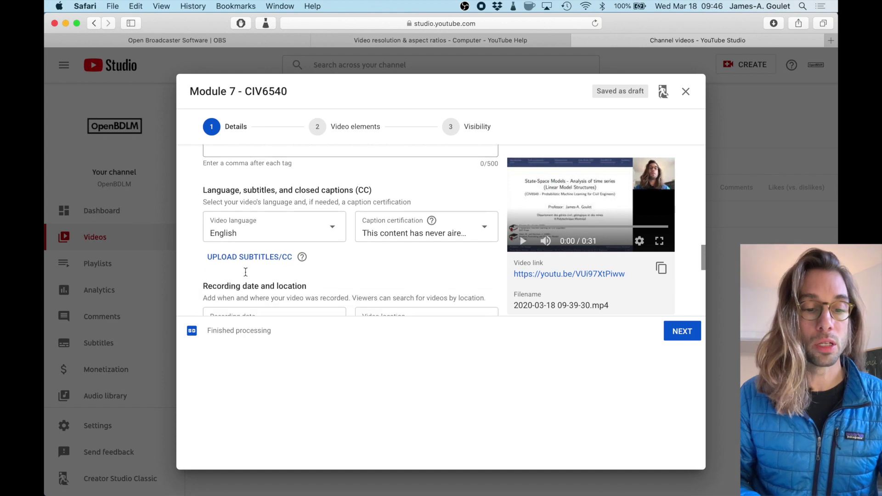
left_click(257, 235)
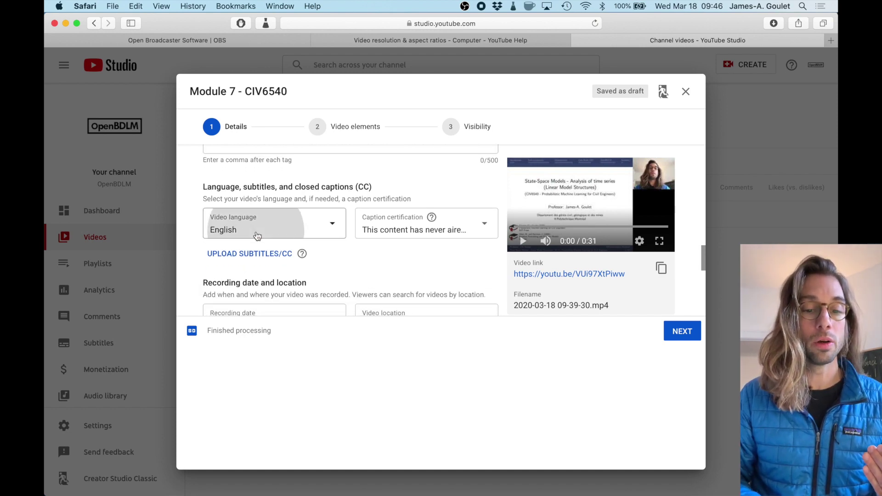
left_click(332, 232)
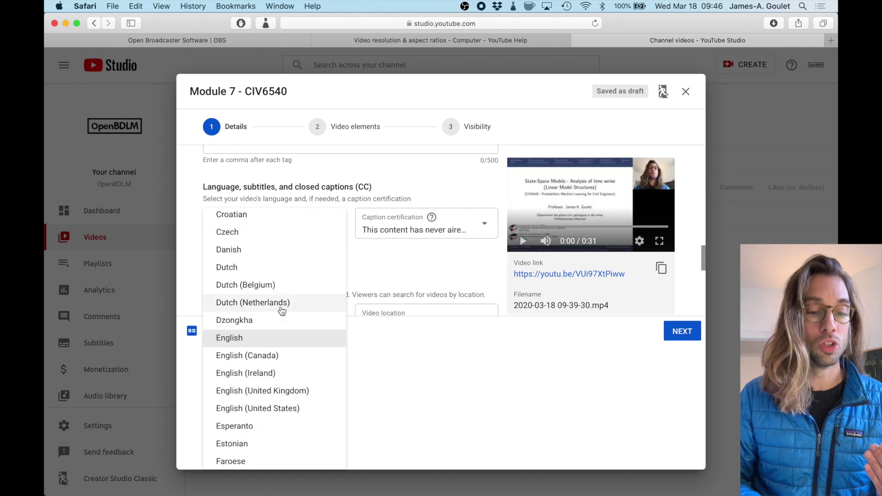
scroll(275, 321, "down", 5)
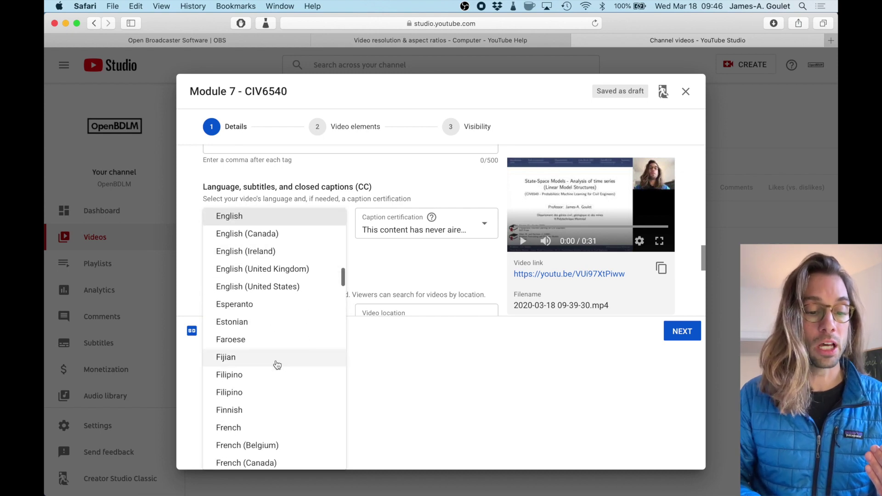
left_click(252, 464)
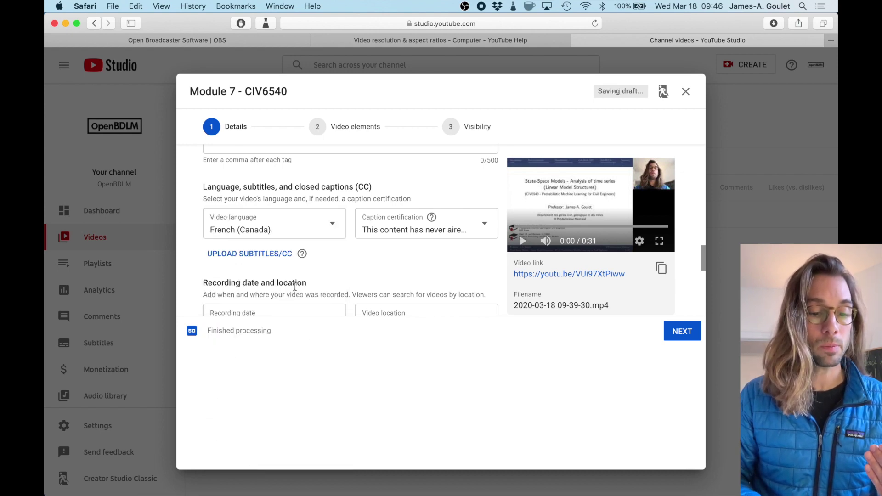
Review the licence, category and comment visibility options without changing any of them.
scroll(294, 285, "down", 4)
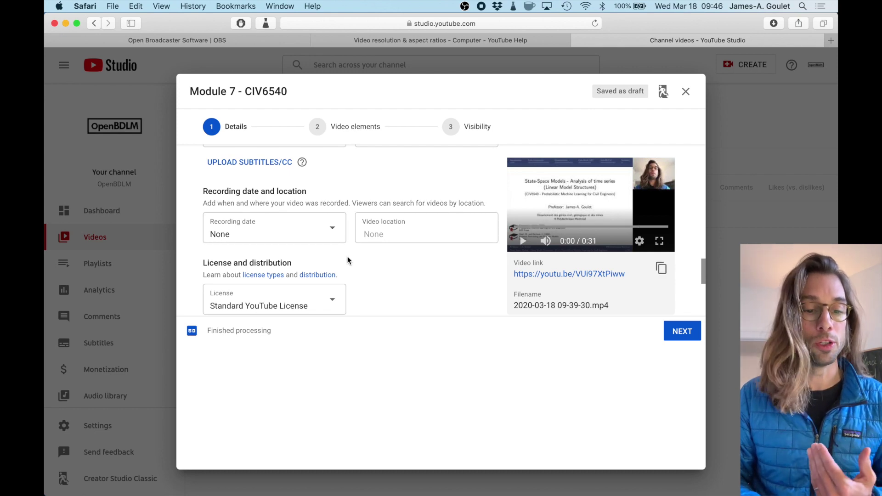
scroll(348, 258, "down", 3)
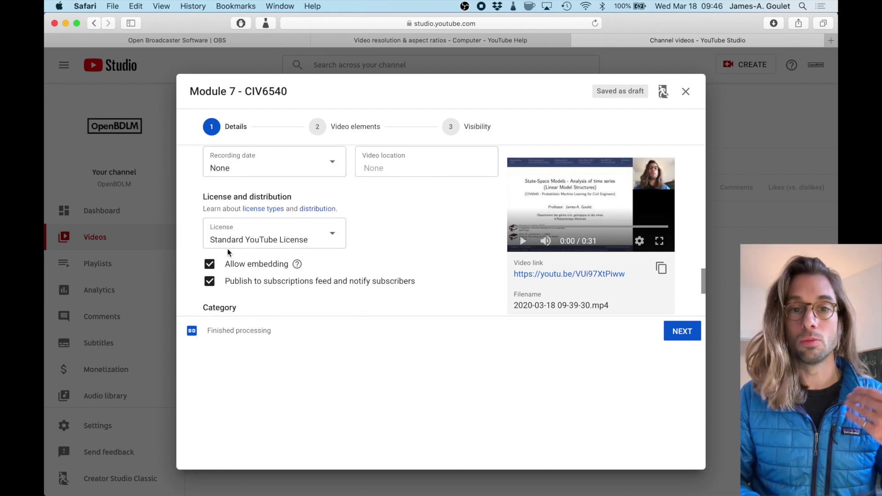
scroll(230, 253, "down", 6)
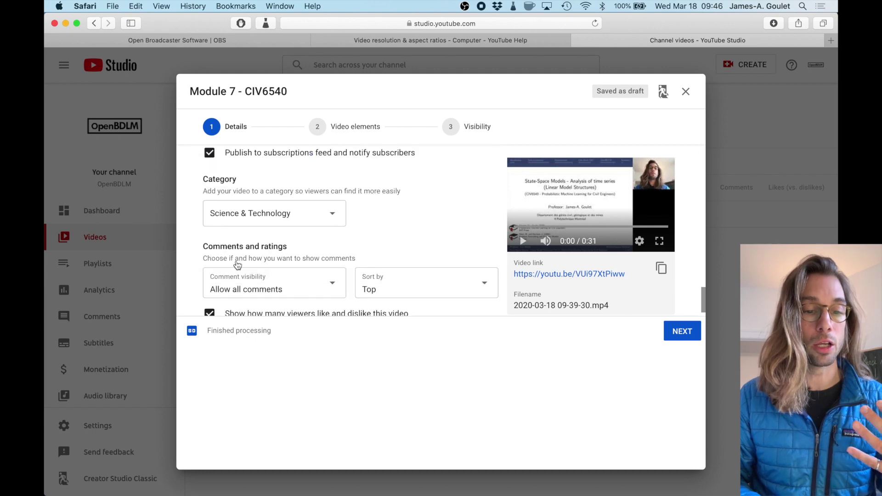
scroll(248, 257, "down", 1)
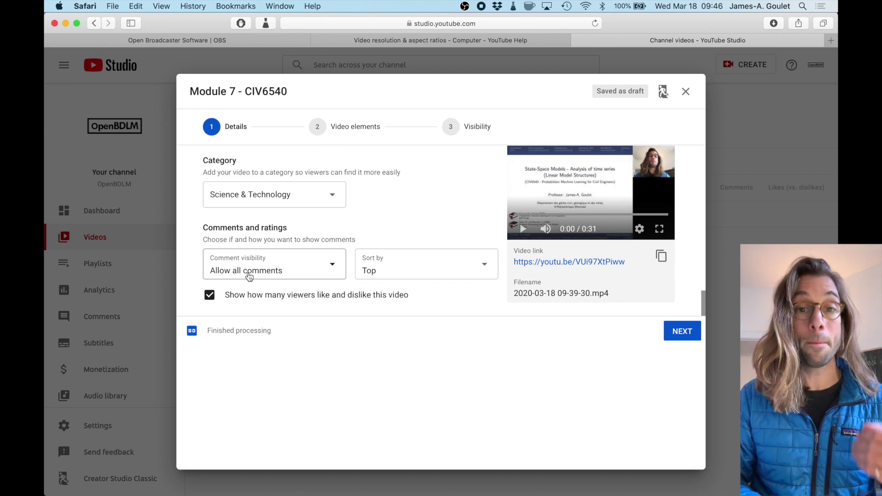
left_click(332, 266)
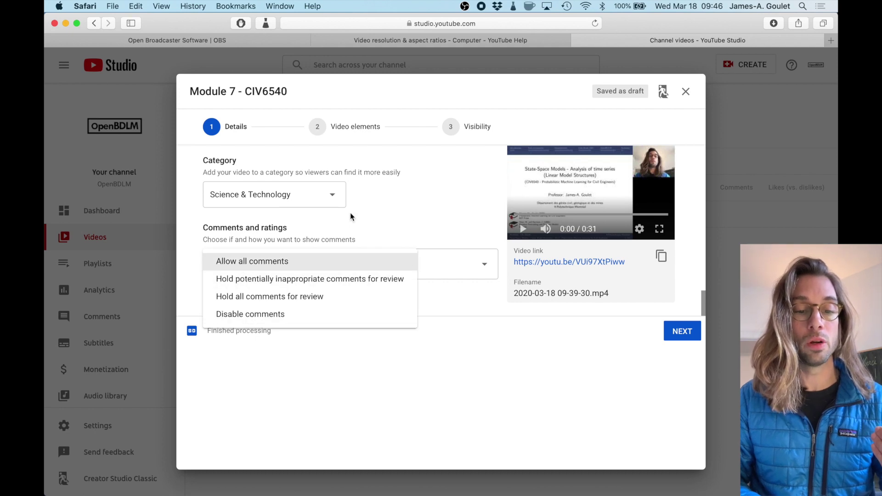
left_click(379, 202)
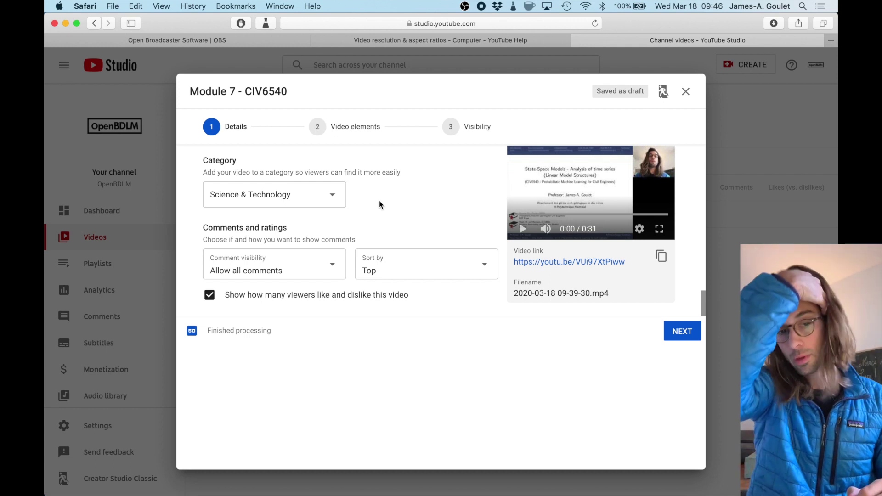
Skip the video elements stage and set the video's visibility to Unlisted.
left_click(682, 336)
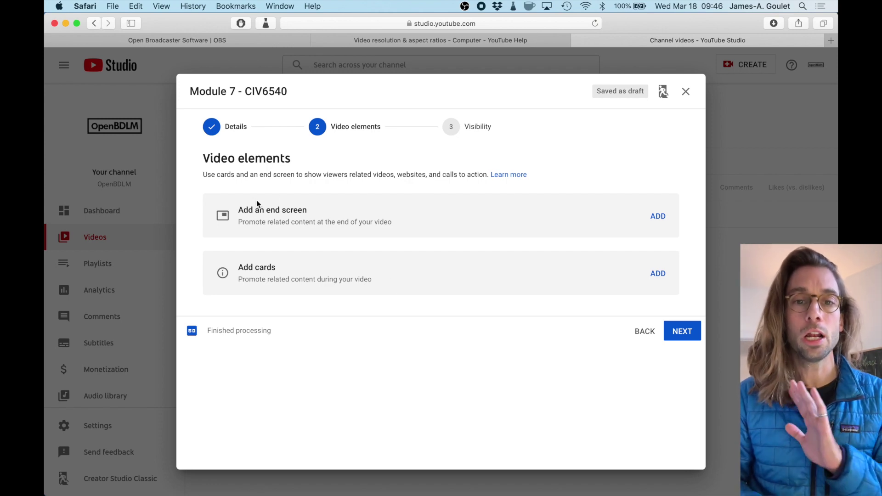
left_click(679, 337)
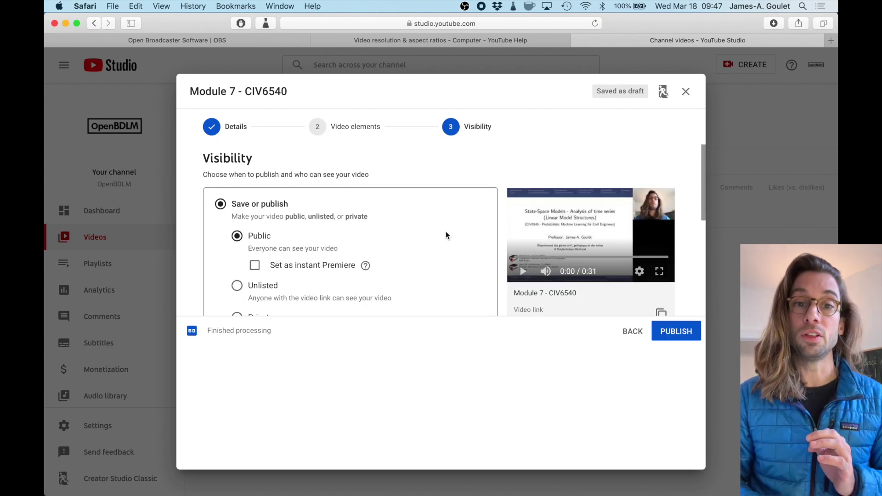
scroll(258, 213, "down", 1)
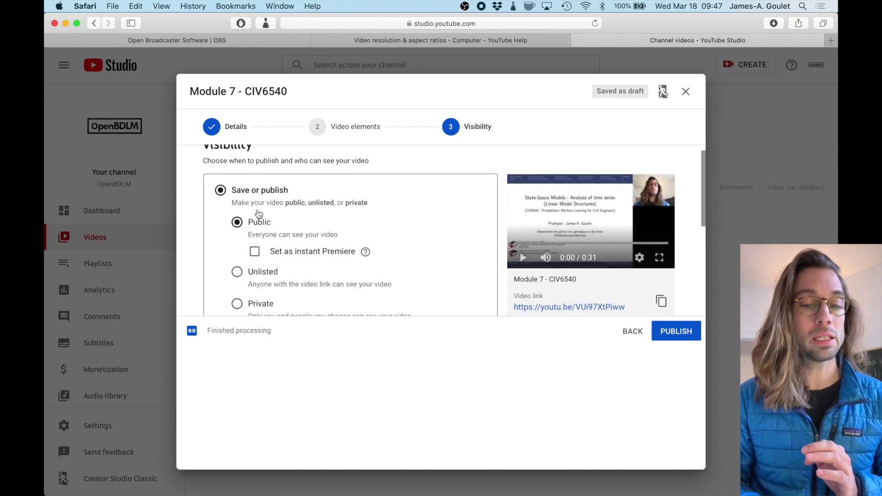
scroll(259, 214, "down", 1)
scroll(263, 218, "down", 1)
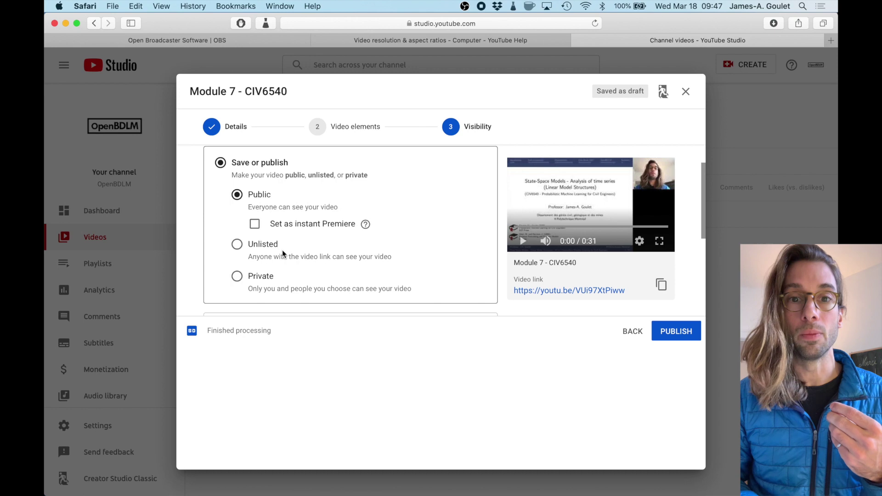
left_click(237, 245)
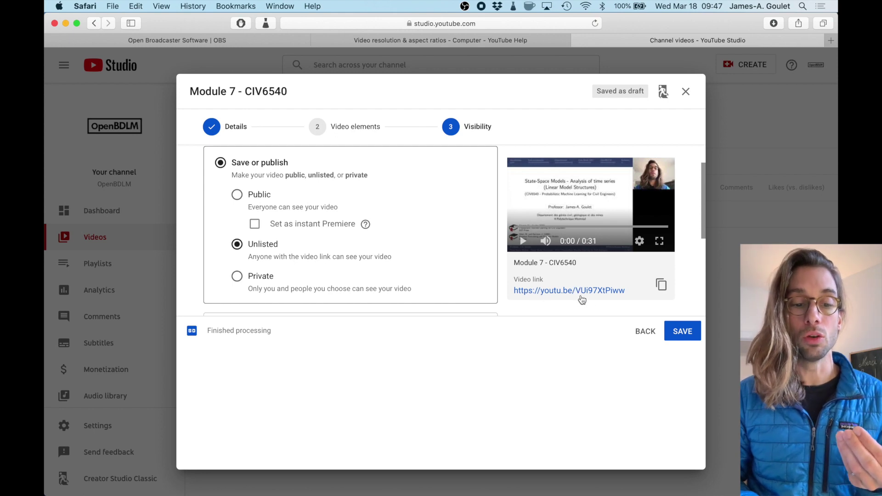
scroll(414, 236, "down", 3)
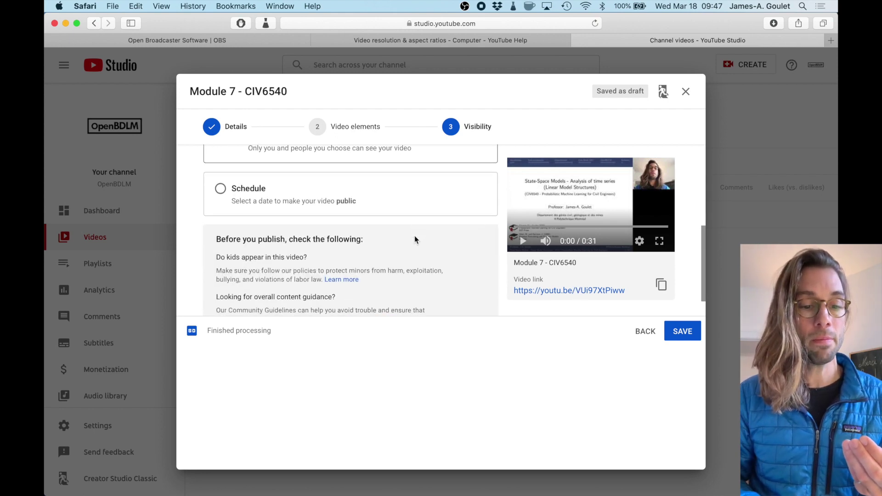
Save the unlisted Module 7 - CIV6540 upload to publish it, and highlight its shareable video link before closing the confirmation.
scroll(415, 236, "down", 1)
left_click(695, 339)
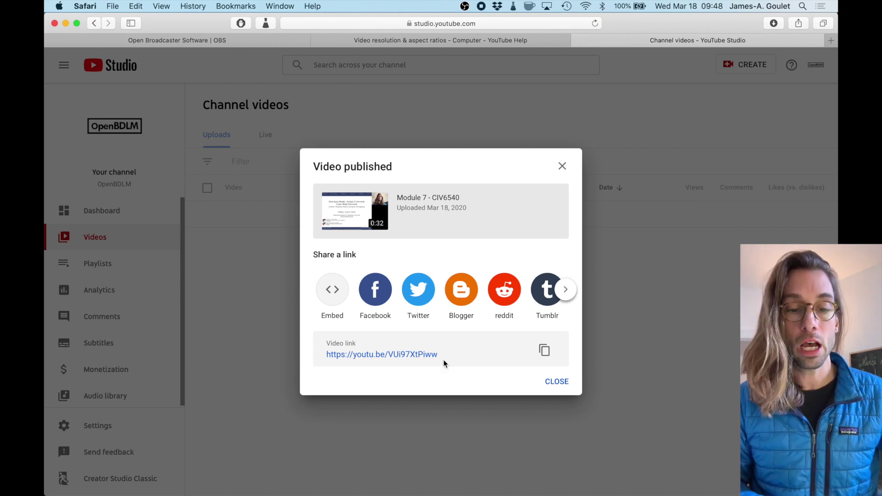
left_click_drag(439, 355, 327, 354)
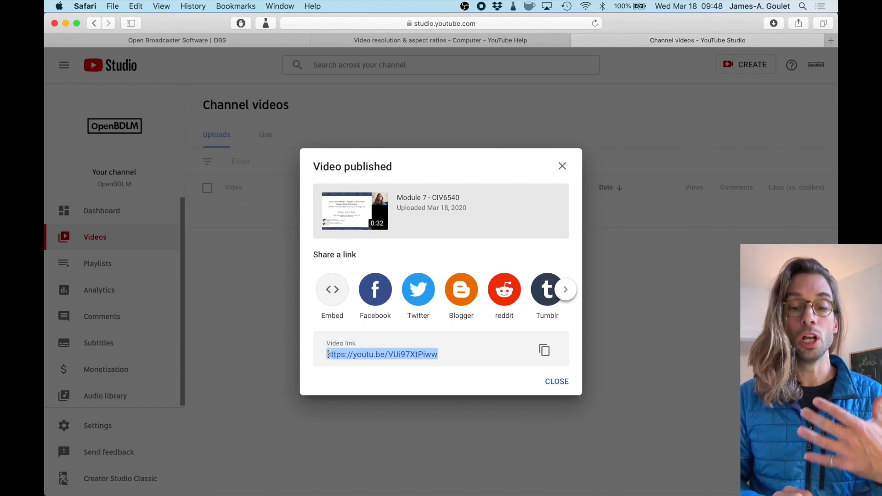
left_click(565, 382)
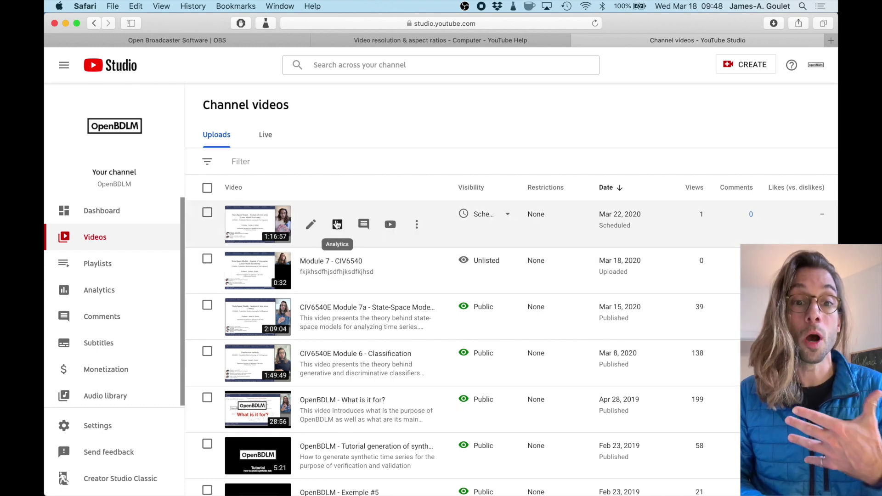
Open the watch page from the video link in the Module 7 - CIV6540 details, and pause after a short playback check.
left_click(262, 274)
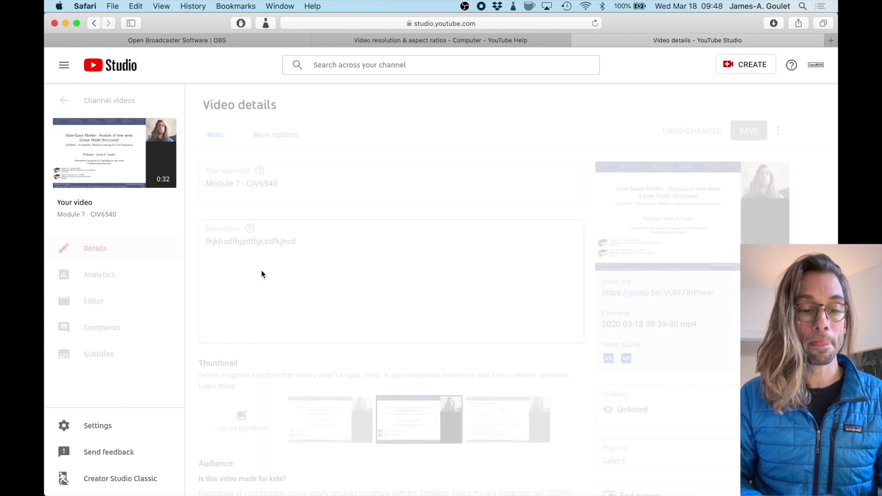
left_click(655, 293)
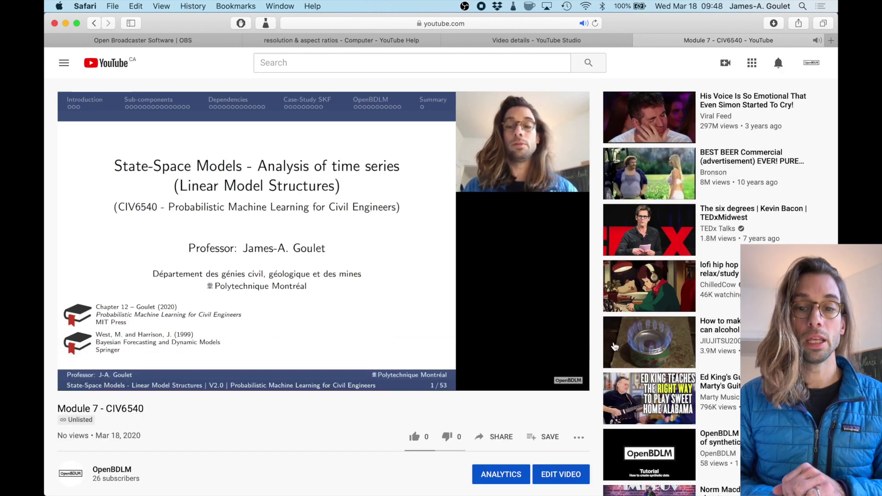
mouse_move(616, 347)
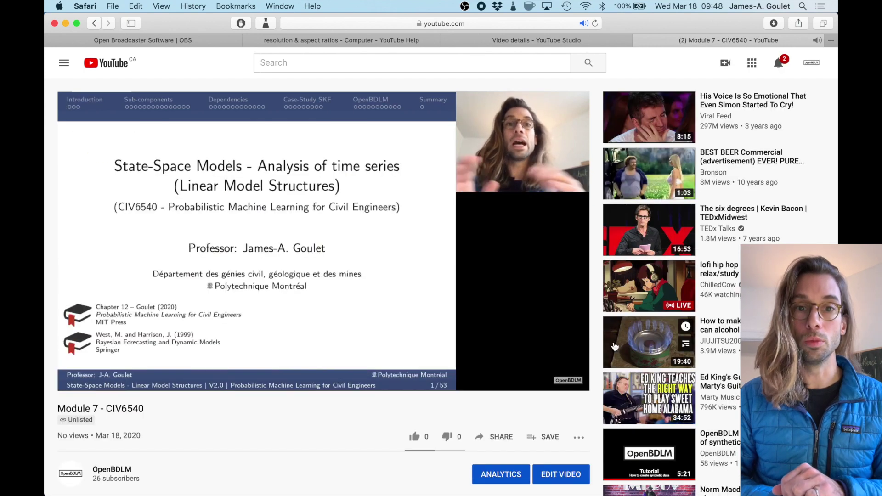
left_click(76, 377)
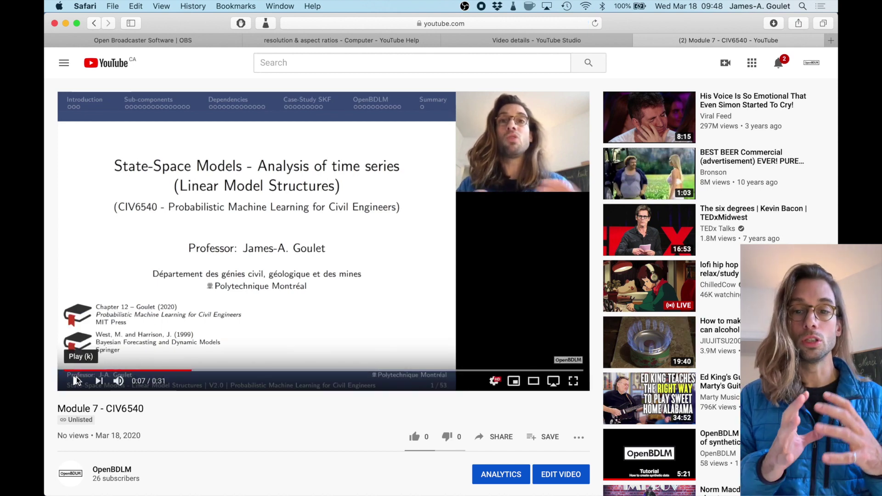